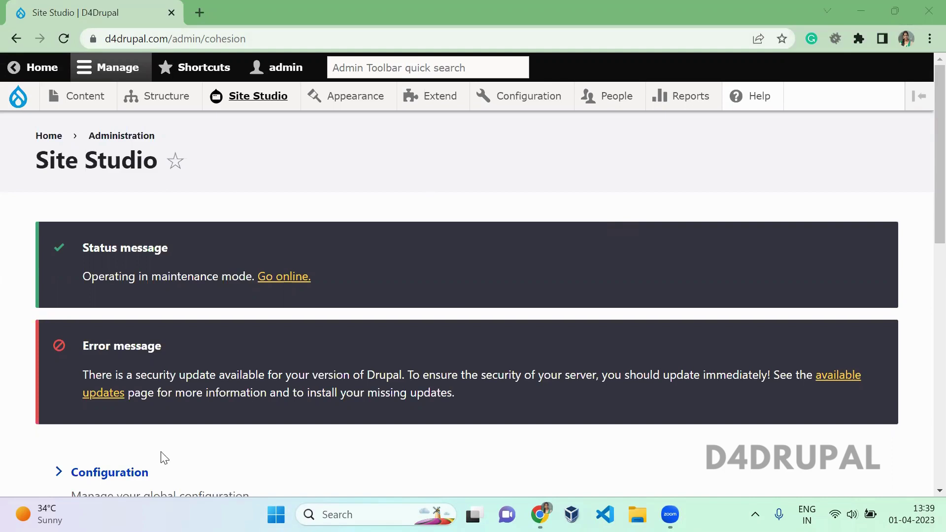
Open a new Add component form in a background tab from the Site Studio Components menu
mouse_move(253, 103)
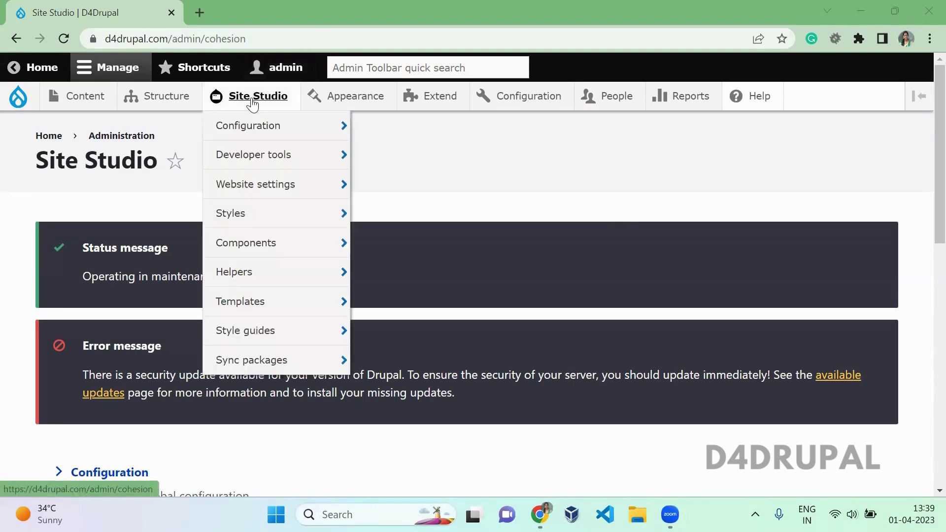
mouse_move(266, 247)
mouse_move(383, 247)
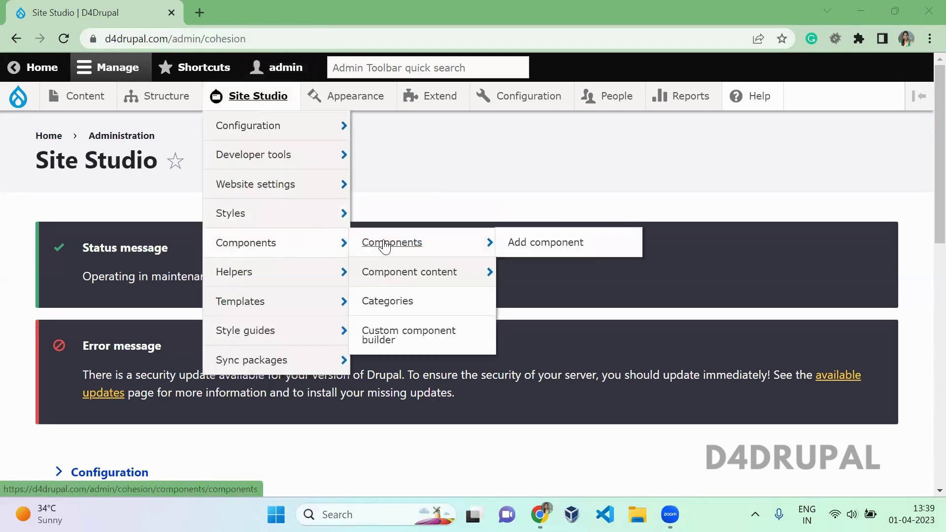
middle_click(518, 242)
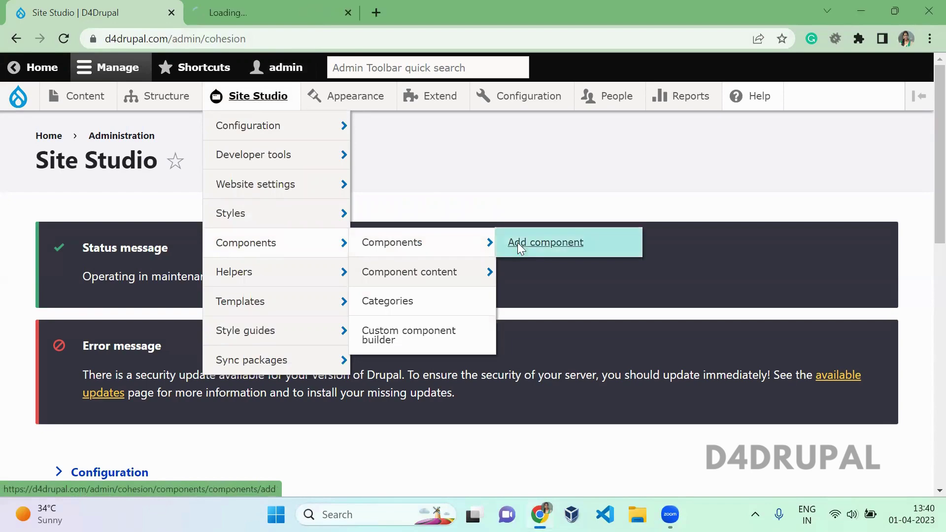
Review the existing components list, checking the Hero Components and Button groups
click(446, 243)
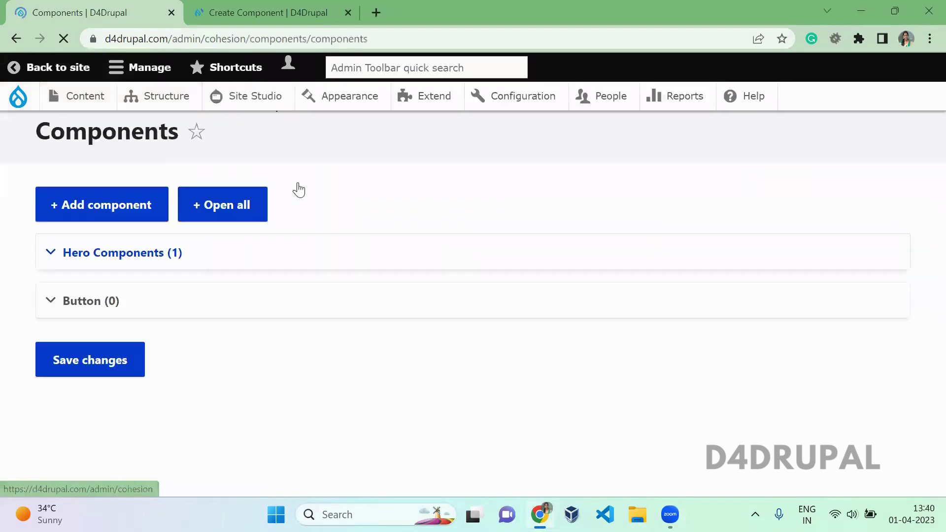
scroll(484, 271, down, 7)
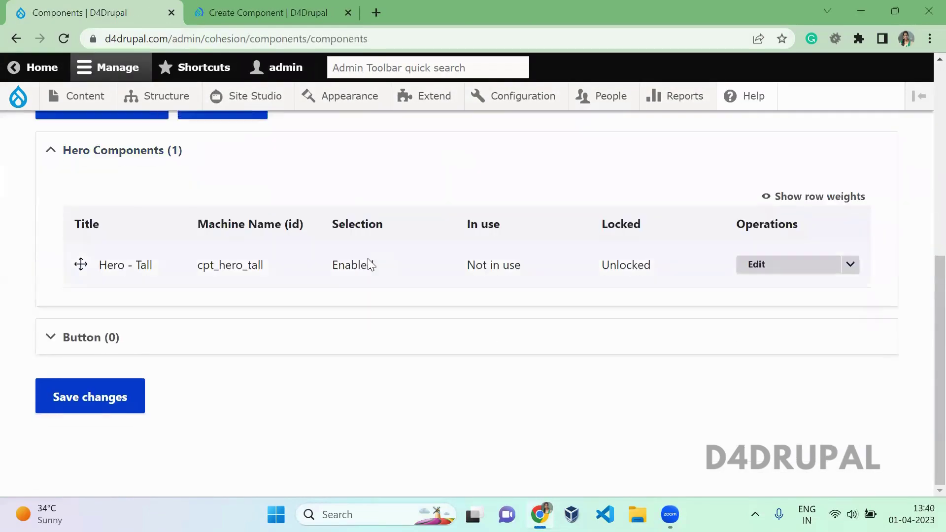
click(113, 163)
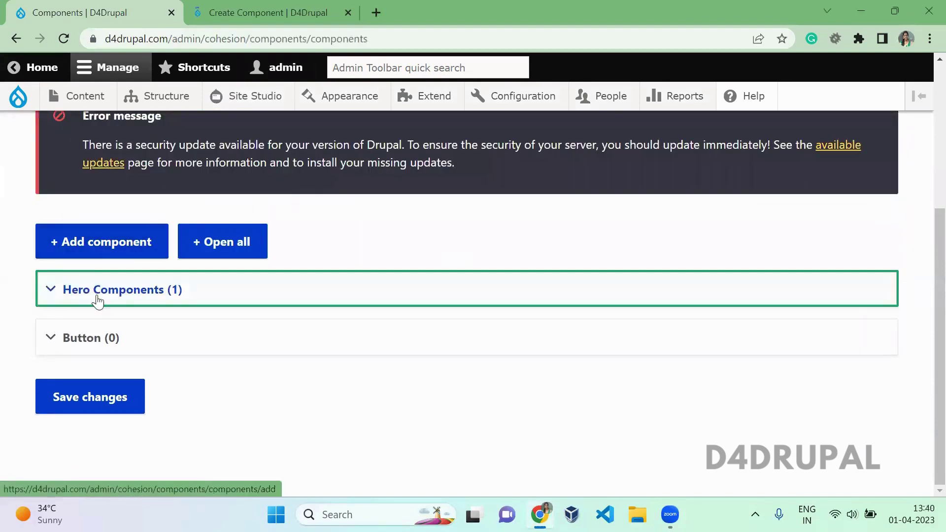
click(91, 340)
click(89, 339)
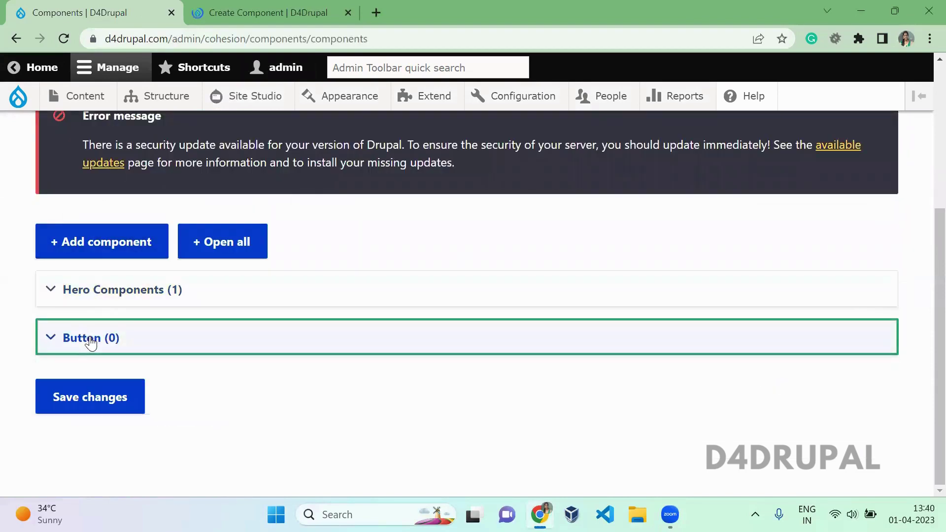
Go to the Component categories page and start a new component category
mouse_move(261, 96)
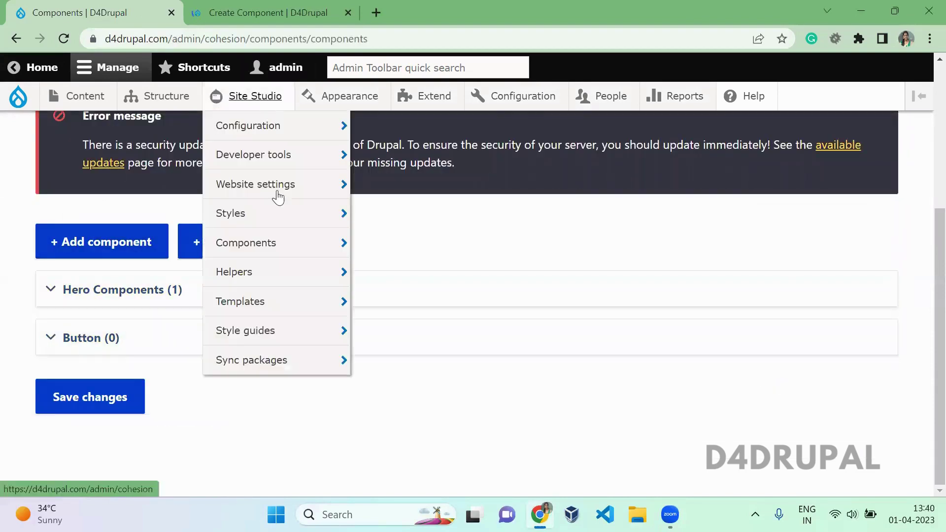
mouse_move(285, 257)
click(400, 308)
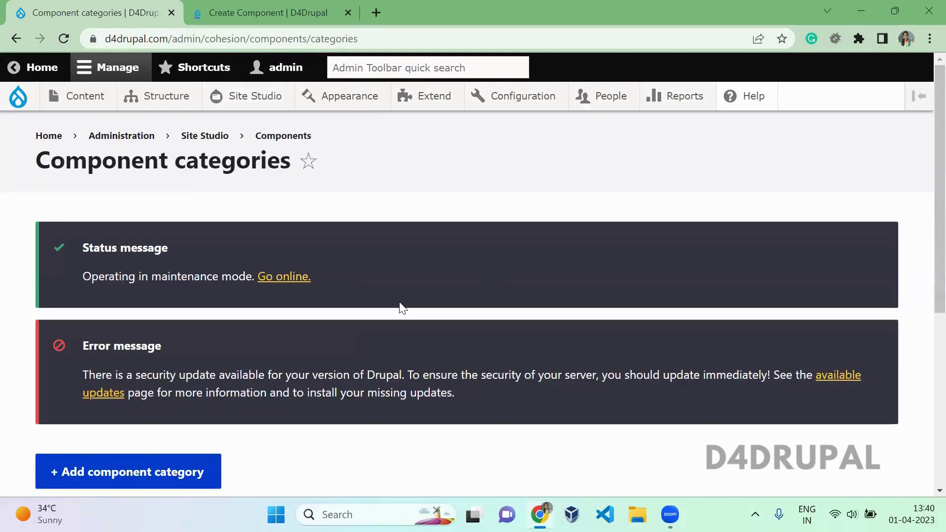
scroll(400, 308, down, 1)
scroll(400, 309, down, 3)
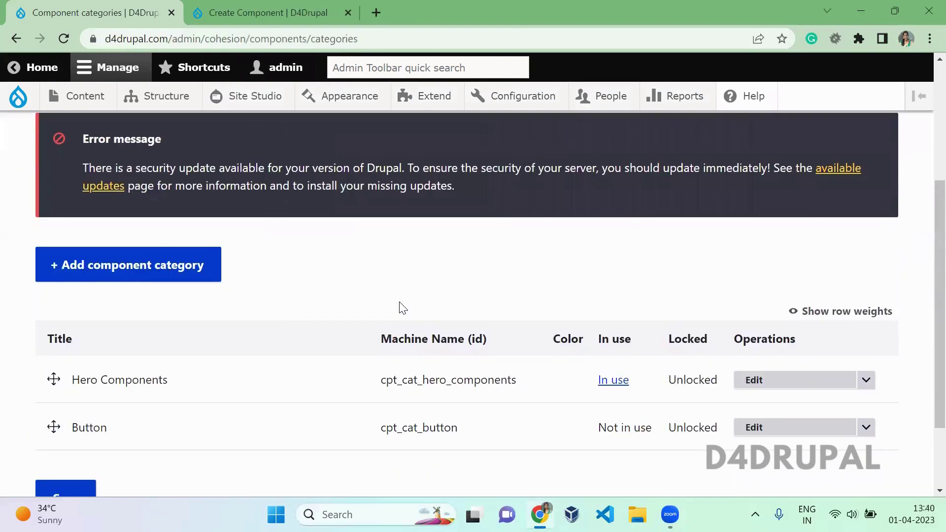
click(213, 280)
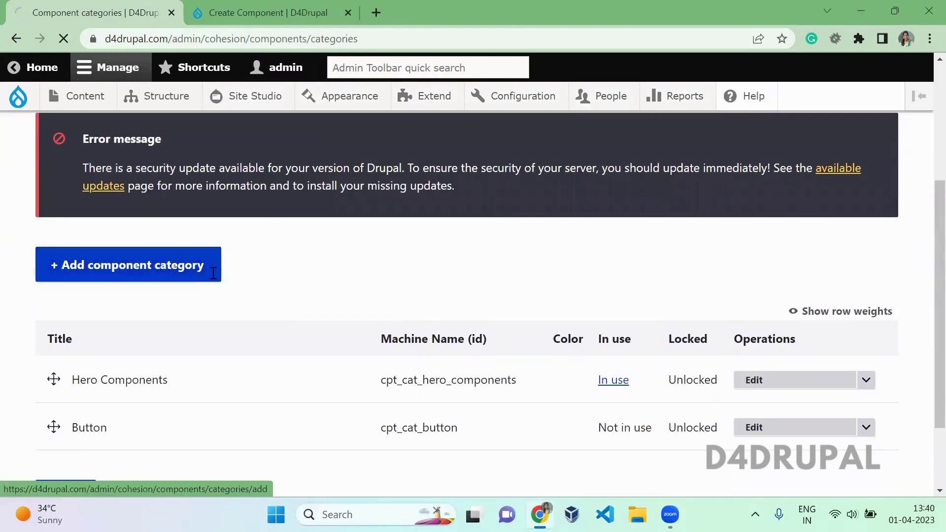
Save a category titled 'Link' with the yellow colour
scroll(499, 290, down, 3)
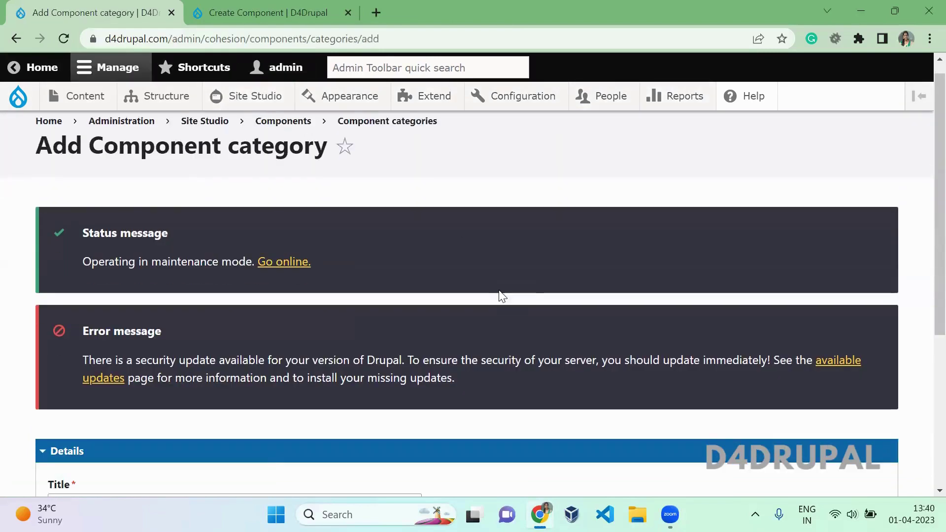
scroll(499, 295, down, 1)
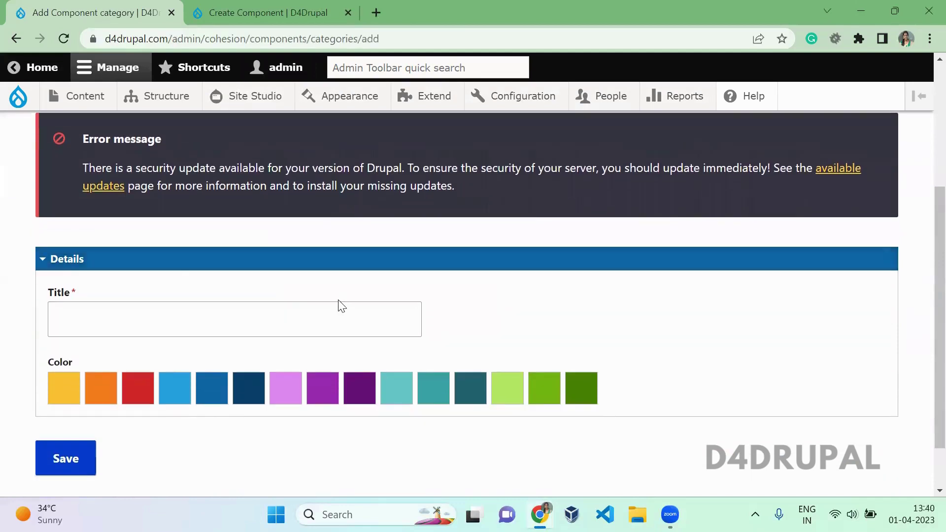
click(322, 310)
text(Link)
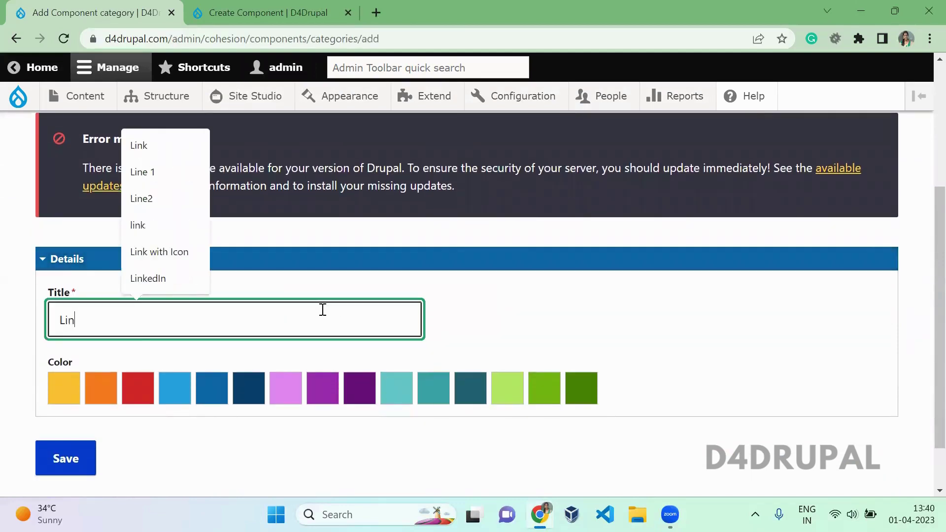
click(62, 392)
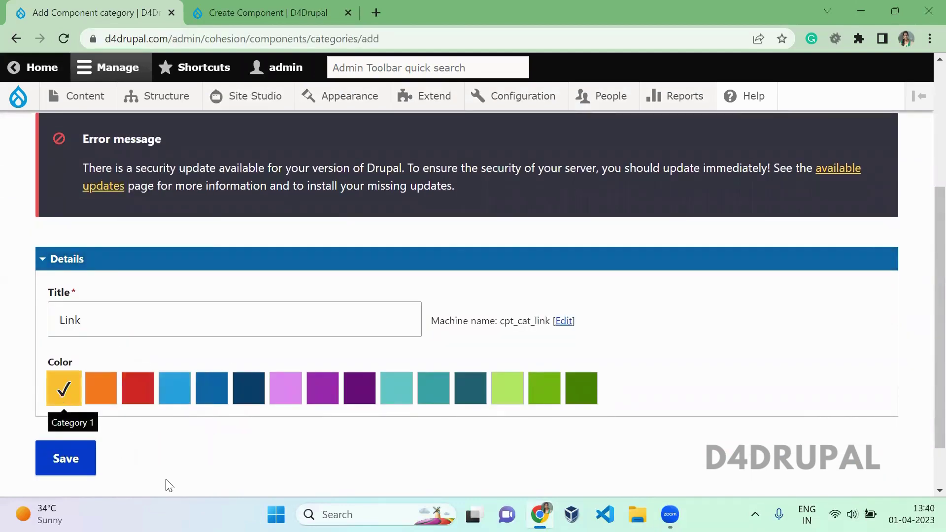
scroll(181, 485, down, 2)
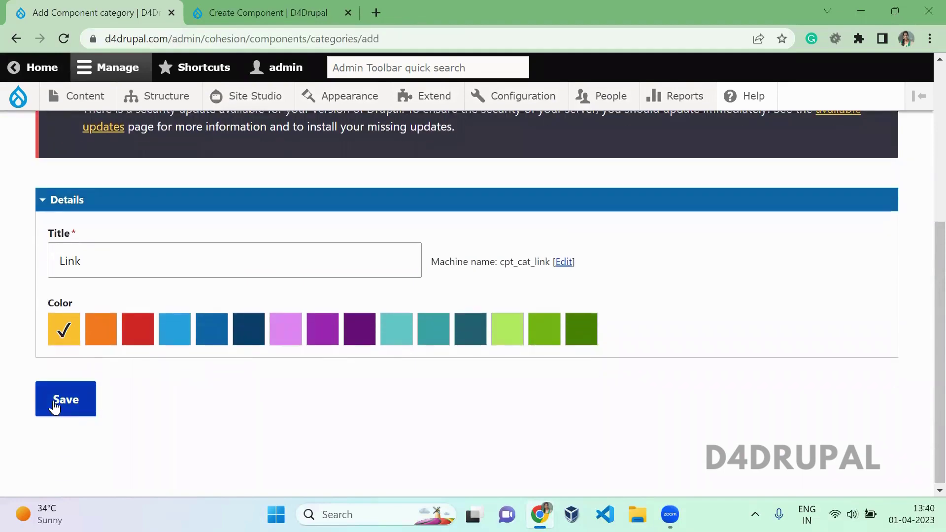
click(54, 405)
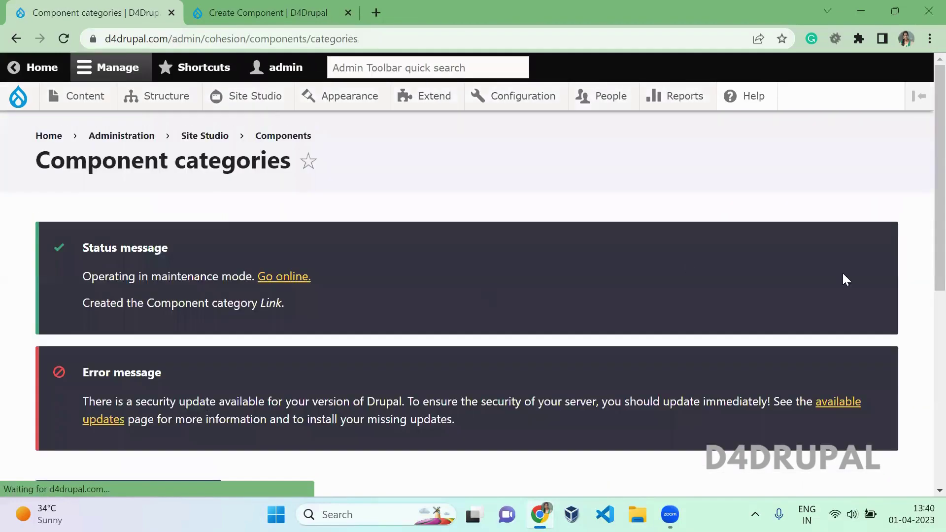
scroll(924, 222, down, 6)
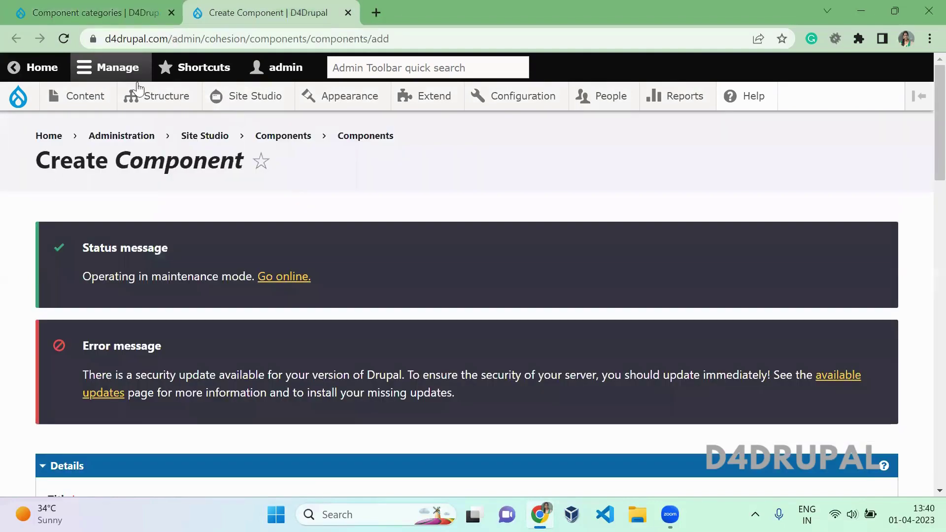
Reload the Create Component page, title the component 'Custom Link' and assign it to the Link category
click(269, 12)
key(F5)
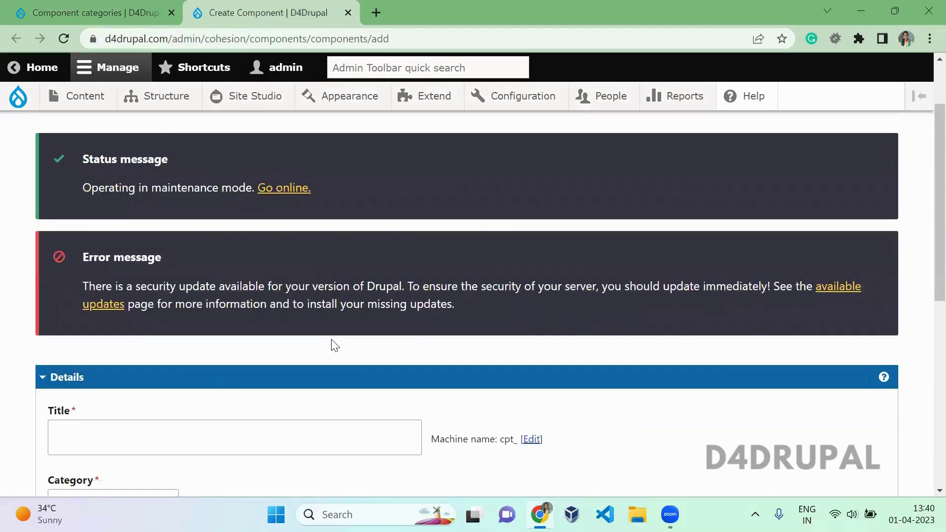
scroll(332, 344, down, 4)
click(230, 241)
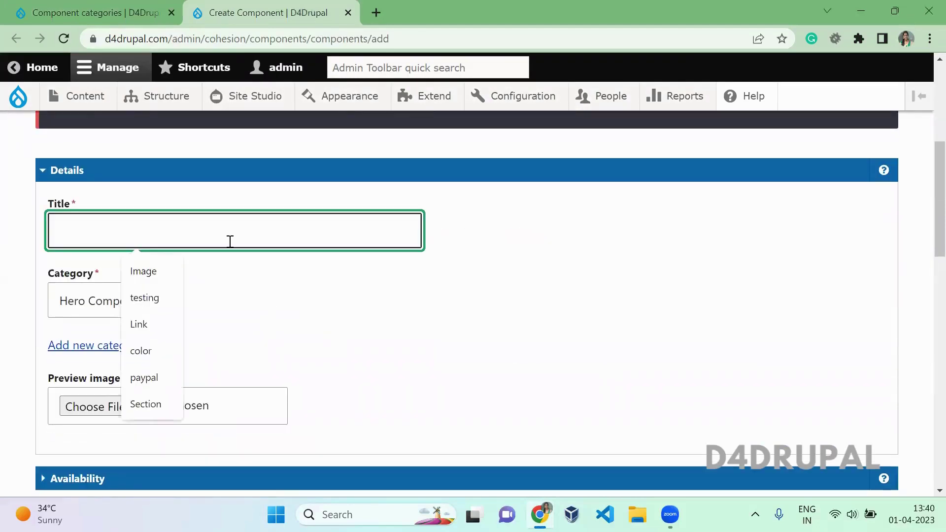
text(Custom Link)
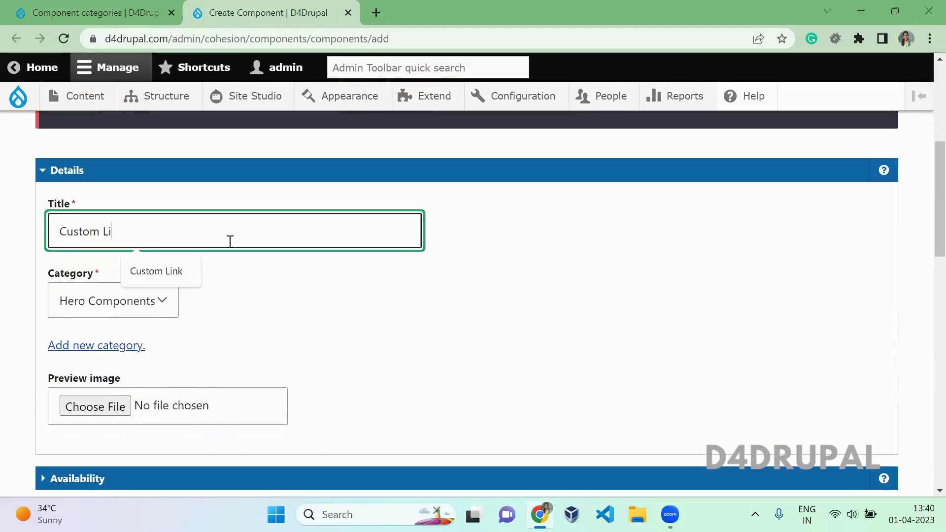
click(162, 300)
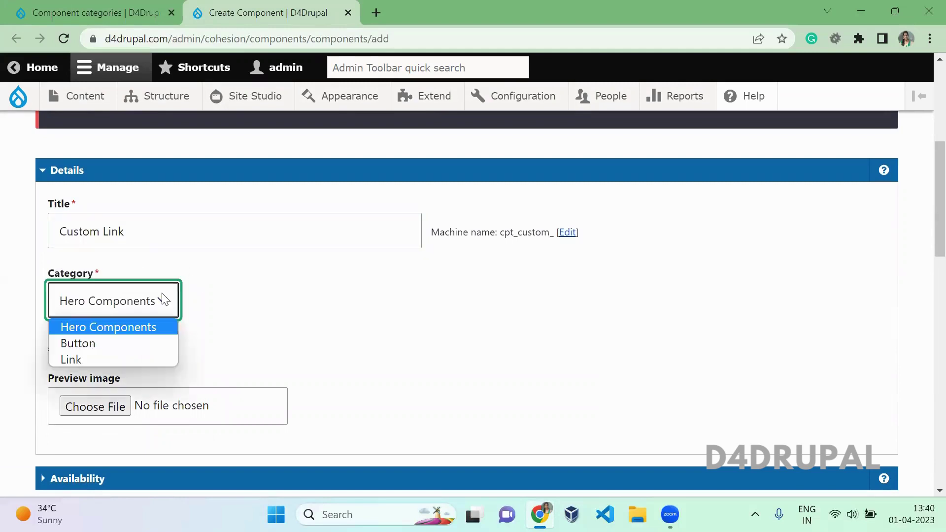
click(134, 354)
Scroll the form back up until the empty Layout canvas is visible
scroll(317, 354, down, 1)
scroll(316, 352, down, 10)
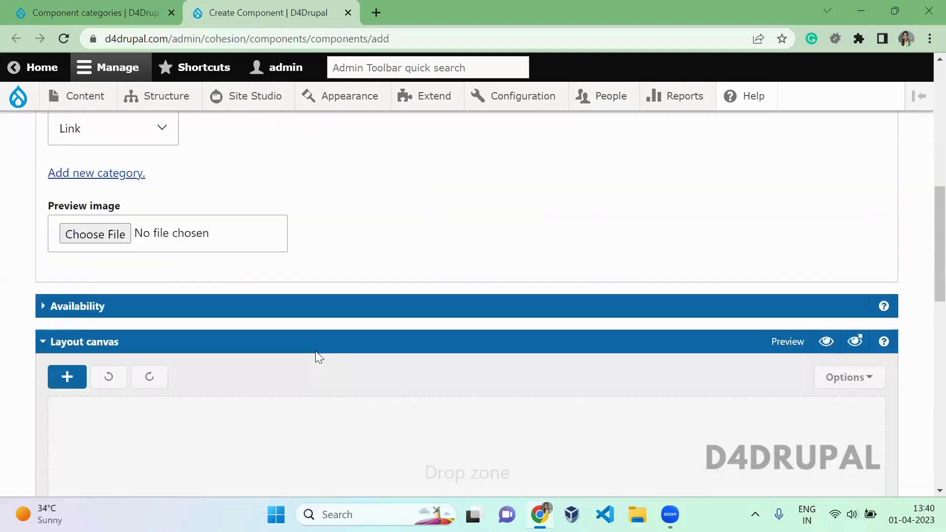
scroll(316, 352, up, 1)
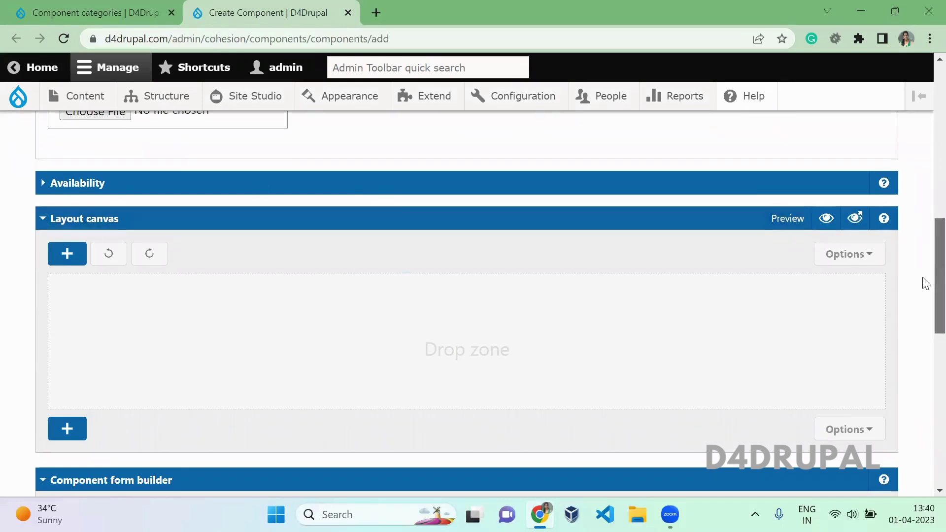
drag(923, 281, 923, 361)
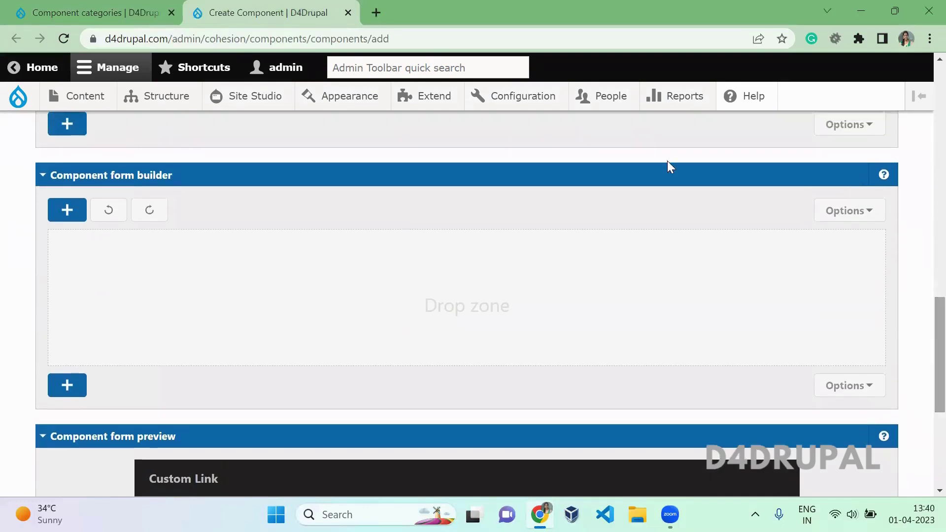
scroll(925, 315, up, 4)
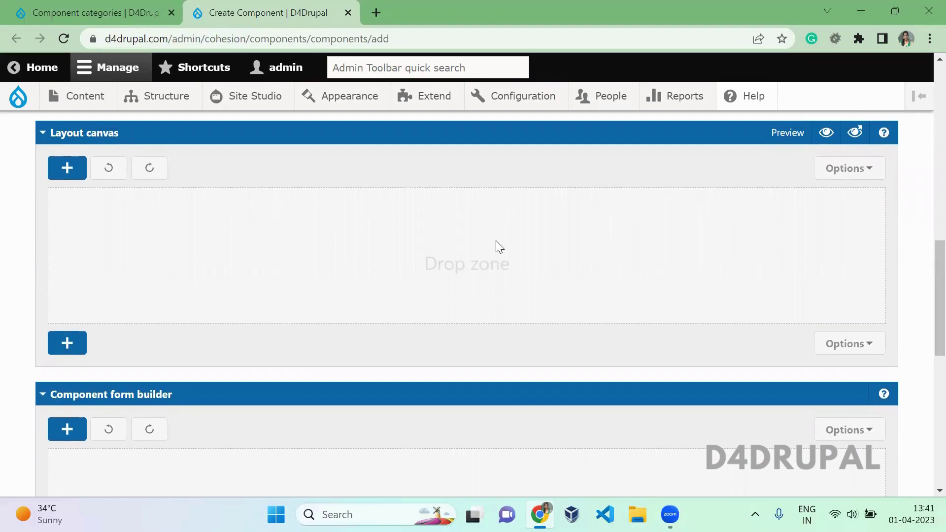
scroll(924, 285, down, 1)
scroll(926, 301, down, 4)
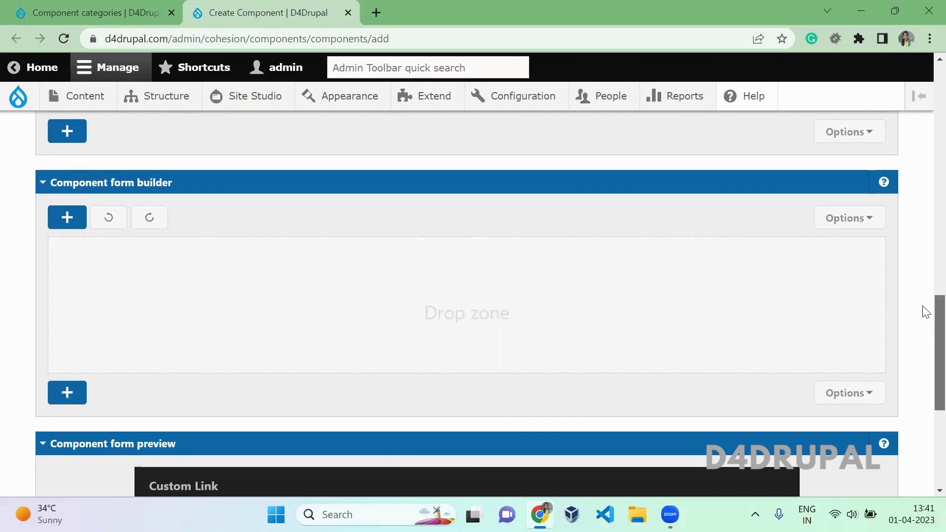
scroll(925, 310, up, 4)
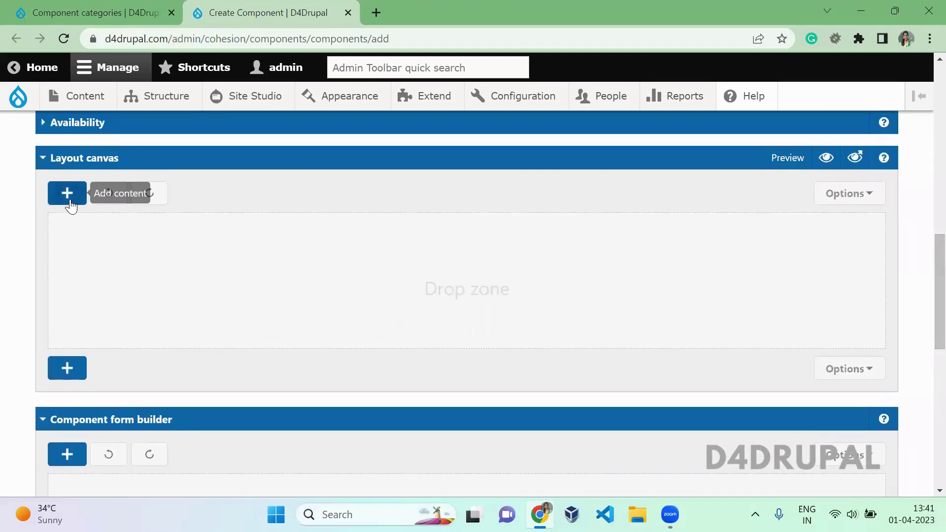
Search the Elements sidebar for 'link' and drop the Link element onto the Layout canvas
click(69, 196)
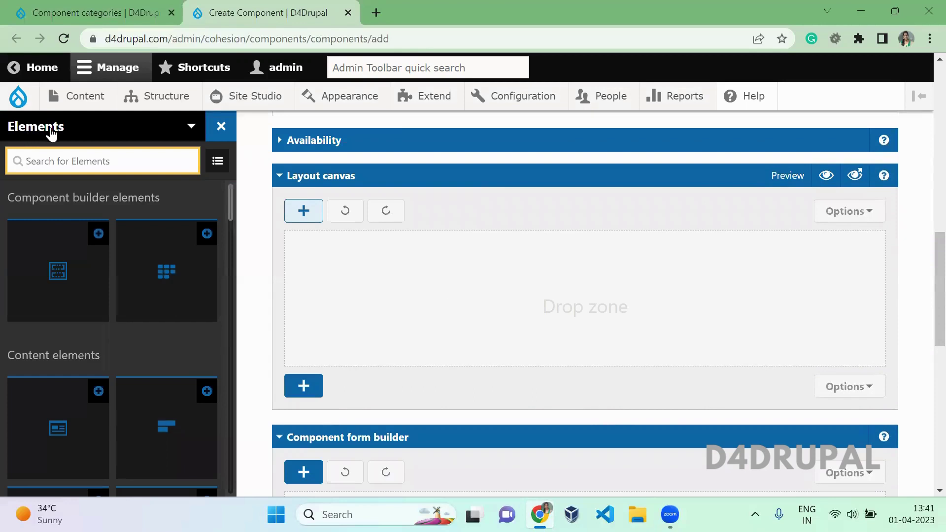
click(49, 129)
click(46, 158)
click(59, 159)
text(link)
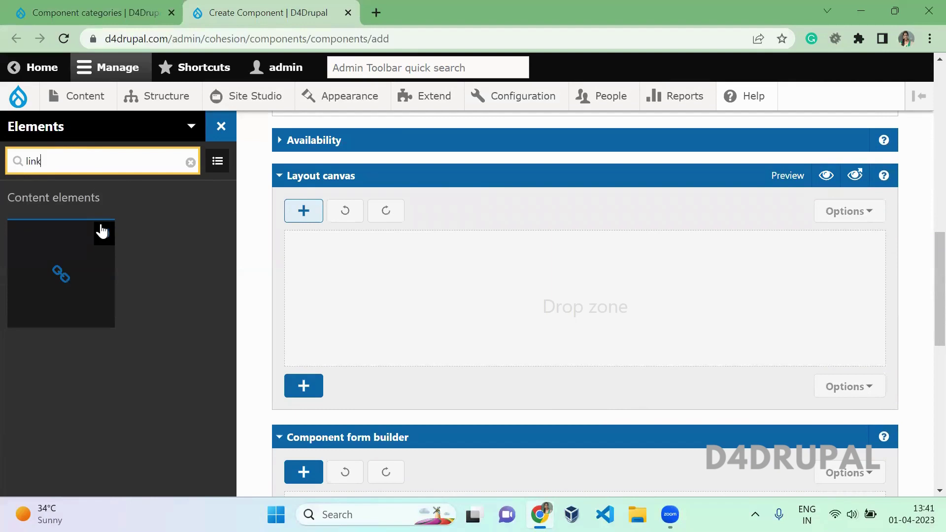
drag(42, 268, 345, 271)
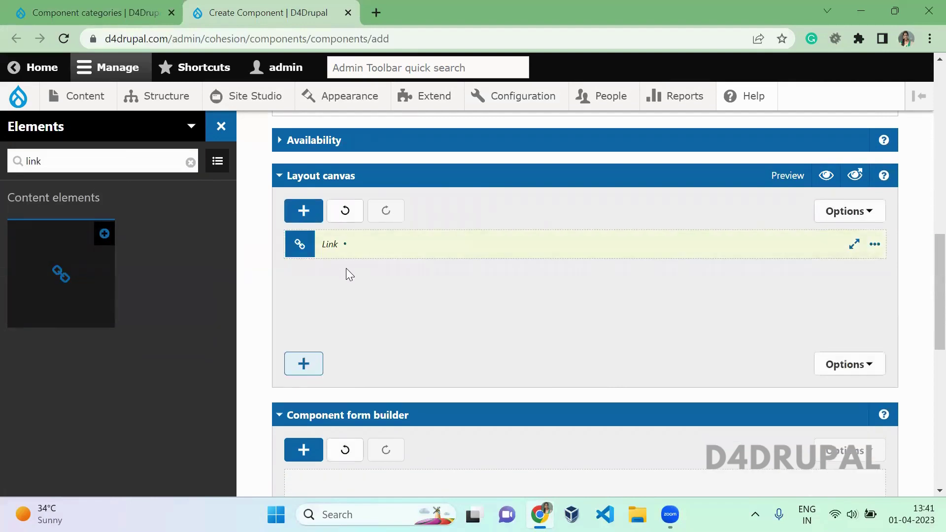
Inspect the Link element's settings, leaving Internal page and Same window defaults, then close them
double_click(356, 245)
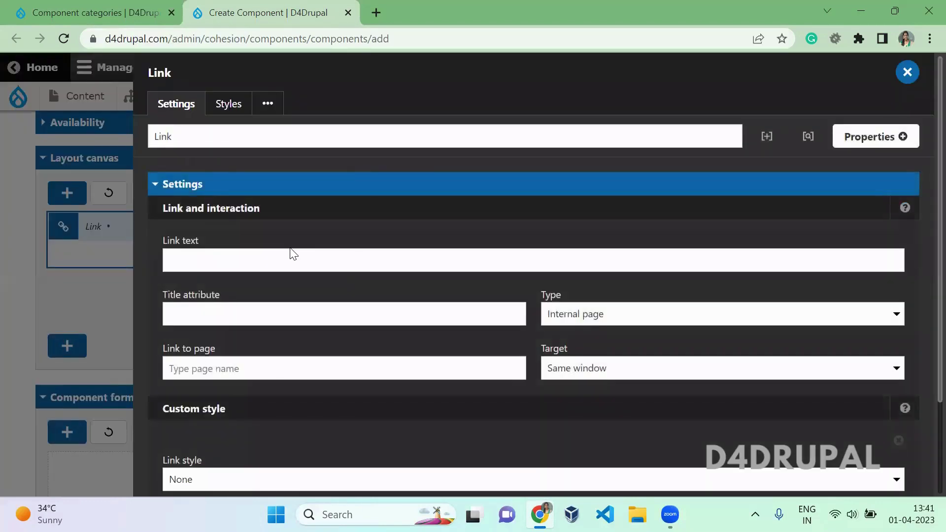
click(242, 117)
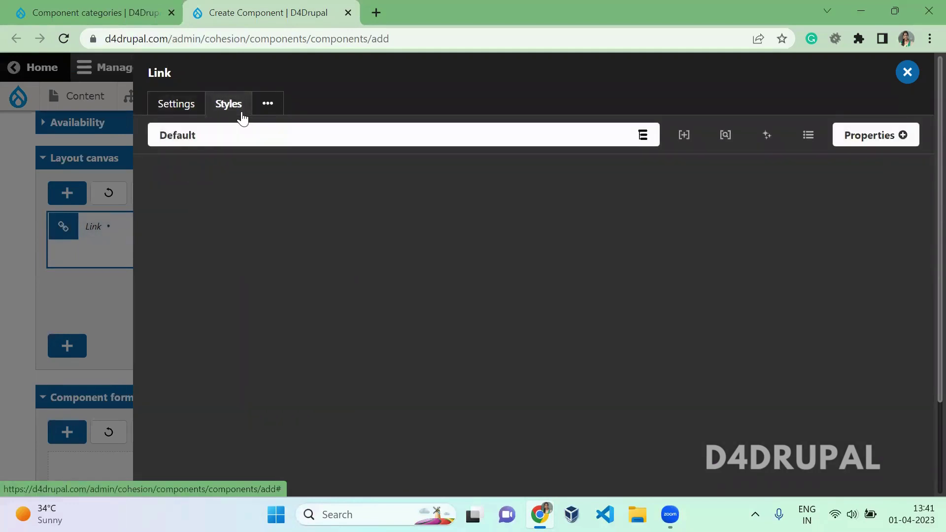
click(178, 105)
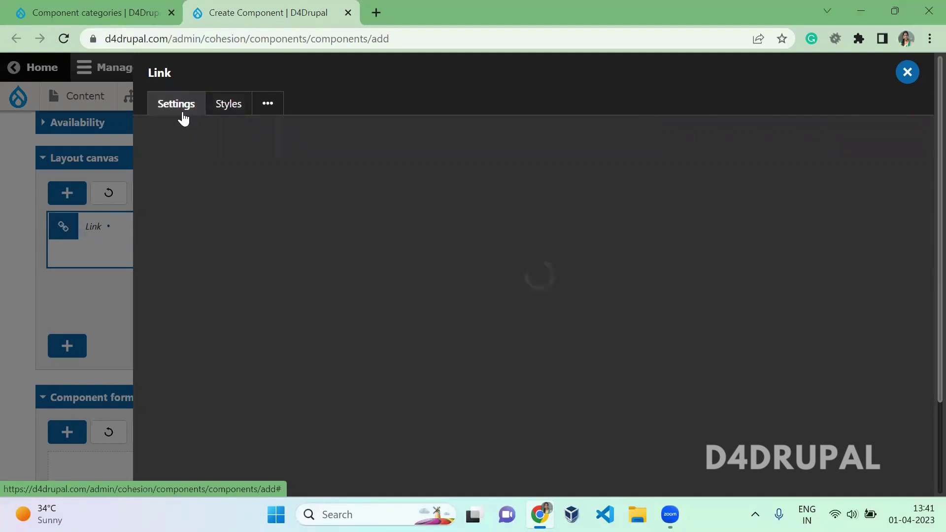
click(209, 256)
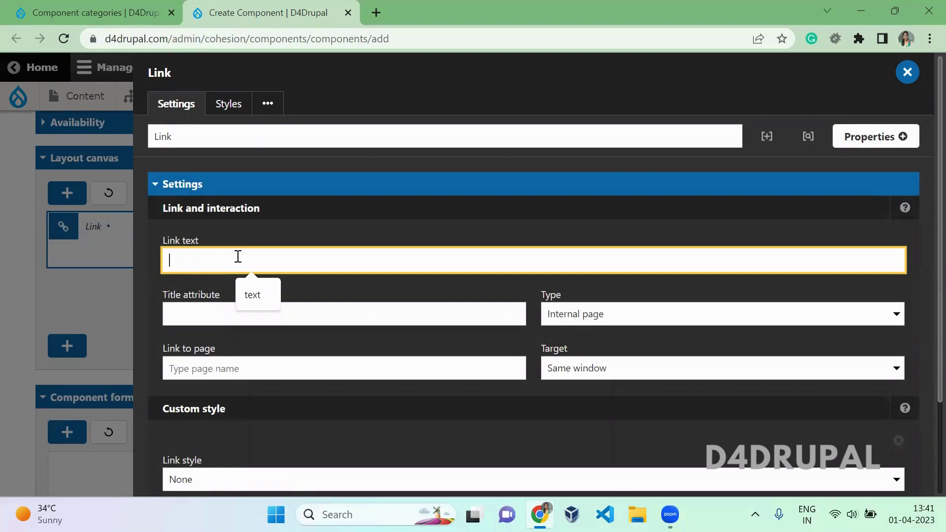
click(216, 319)
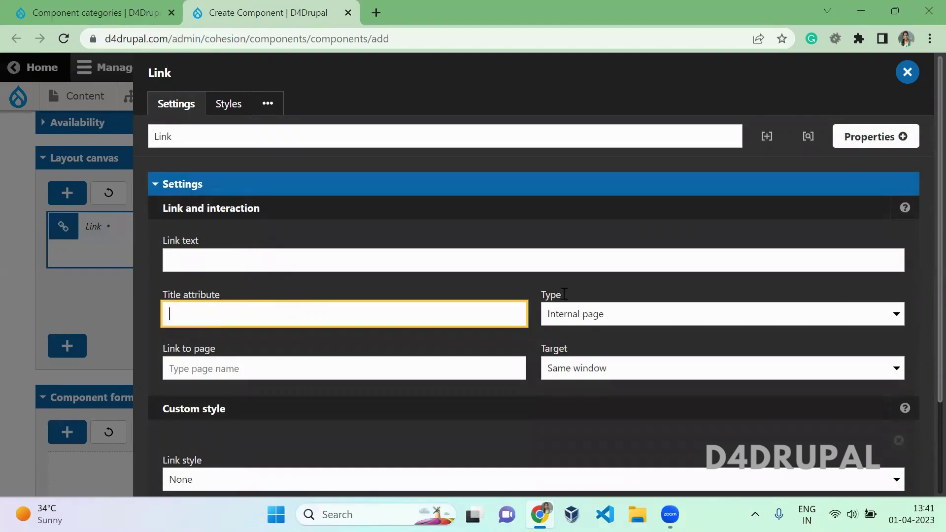
click(586, 318)
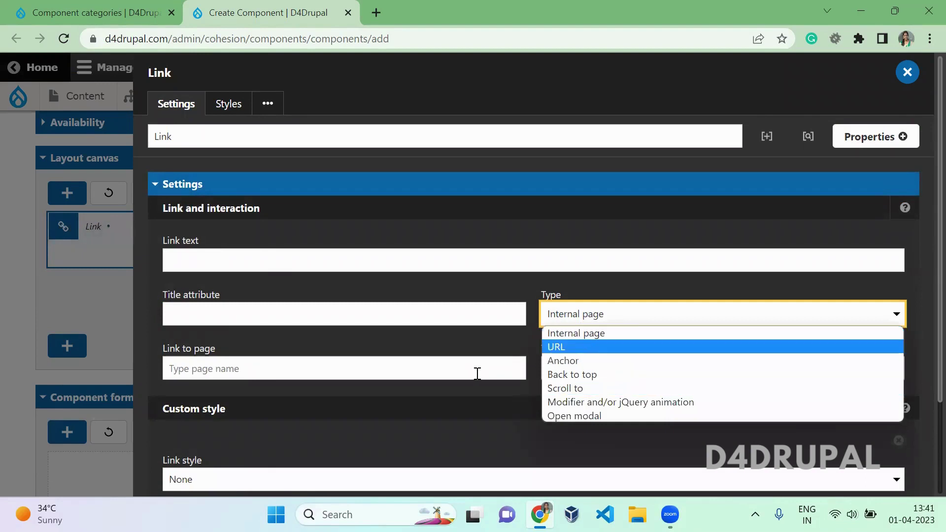
click(458, 356)
click(367, 377)
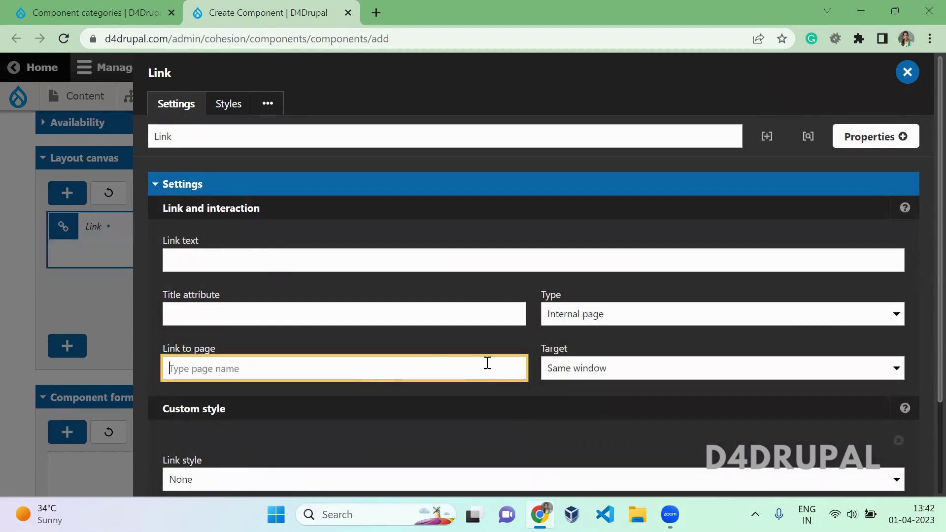
click(588, 374)
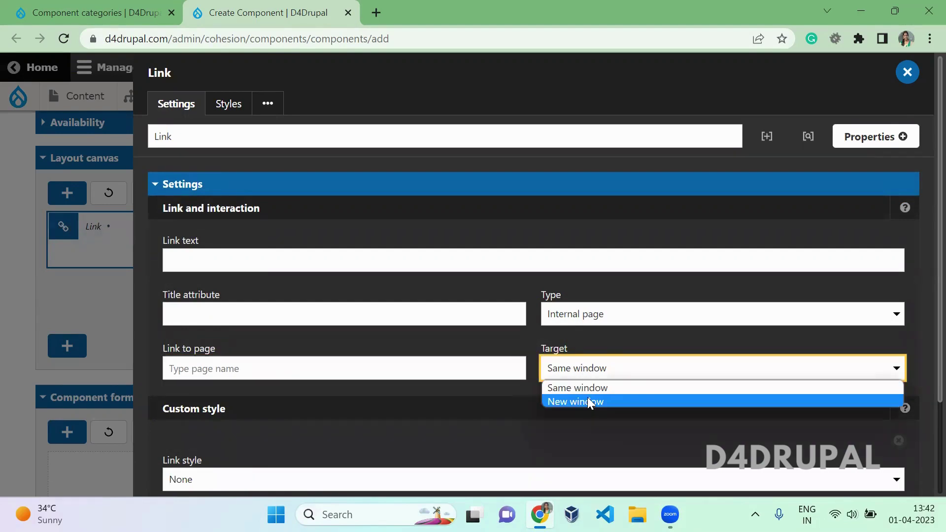
click(463, 458)
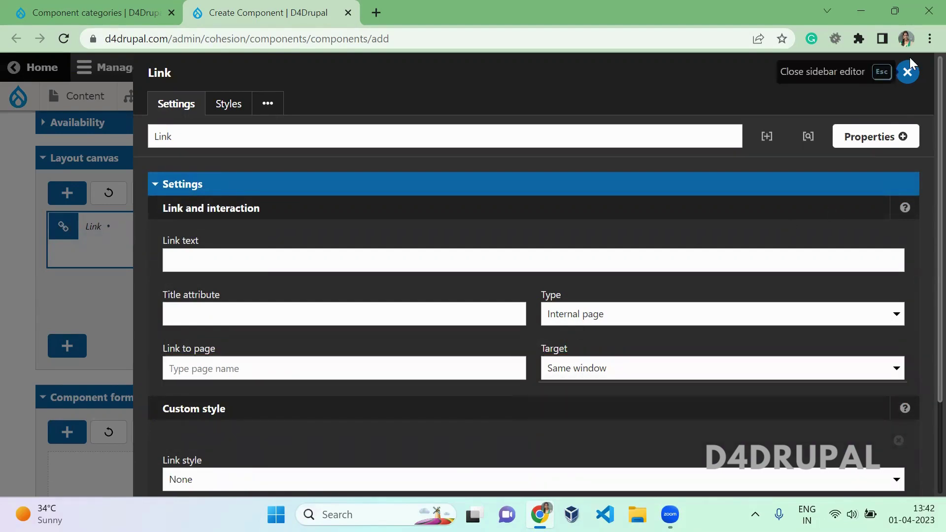
click(907, 72)
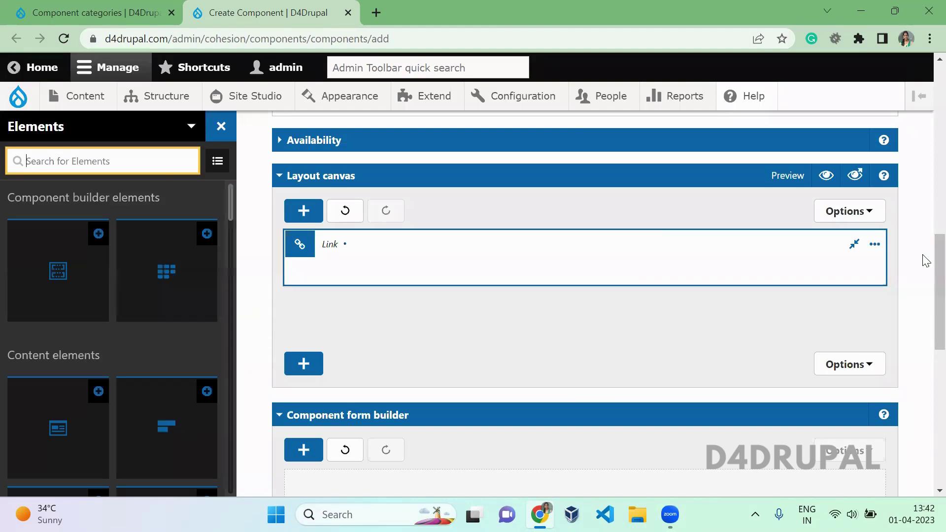
Switch the sidebar to Fields, search 'inp', and drag two Input fields into the Component form builder
scroll(924, 305, down, 4)
click(477, 327)
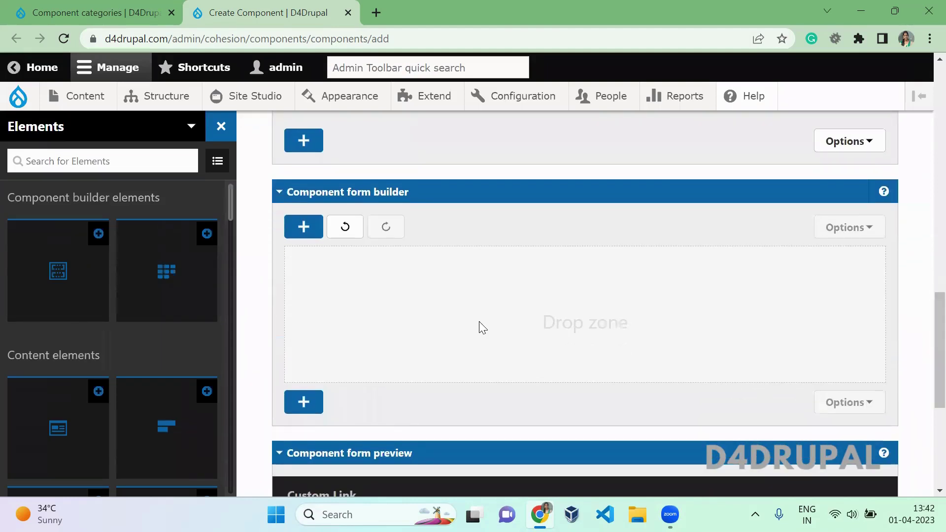
click(174, 132)
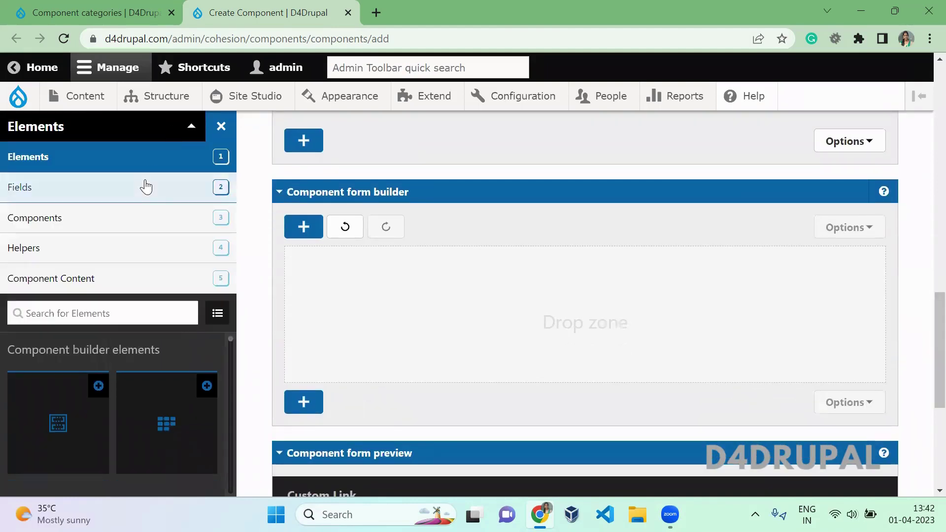
click(145, 181)
click(109, 163)
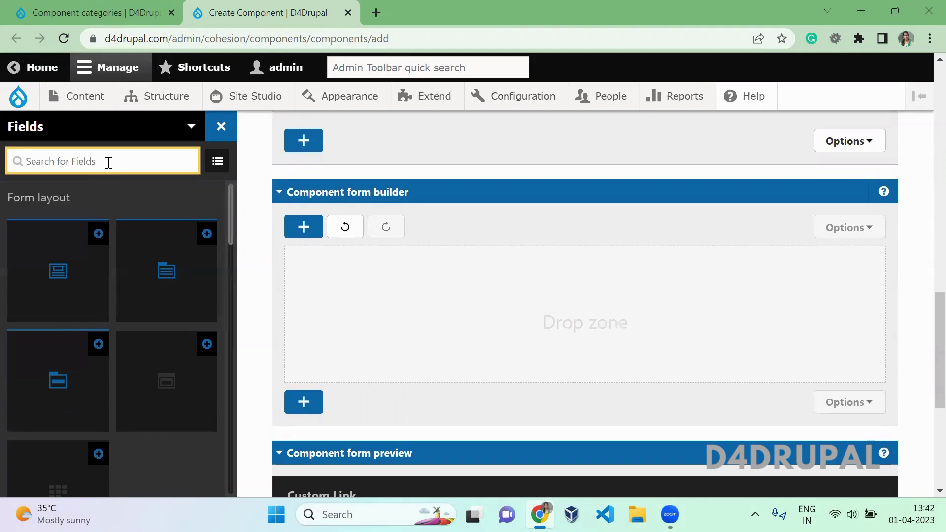
text(inp)
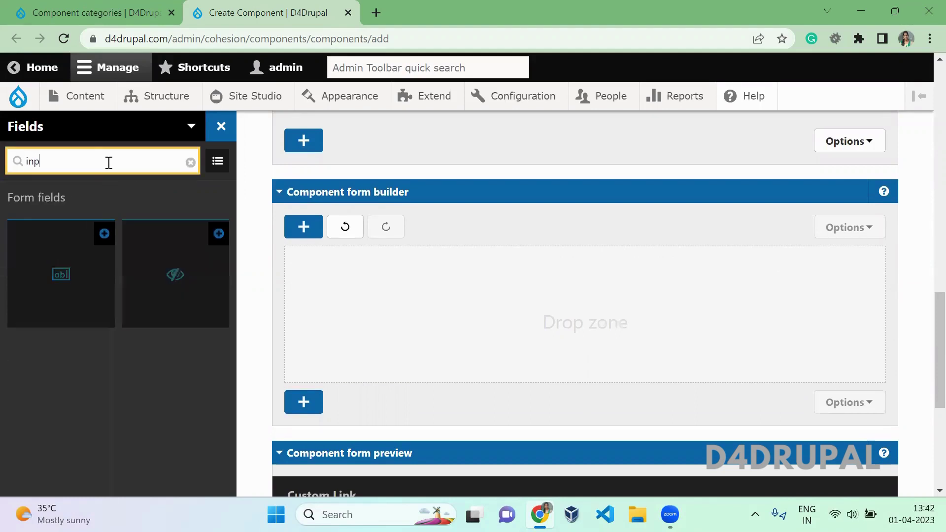
click(104, 236)
drag(104, 242, 376, 294)
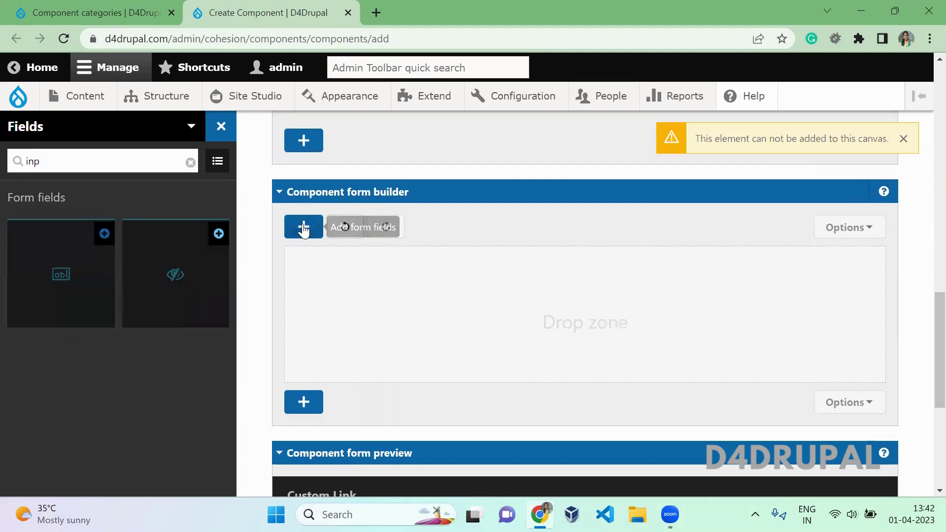
drag(42, 279, 351, 269)
drag(48, 277, 352, 320)
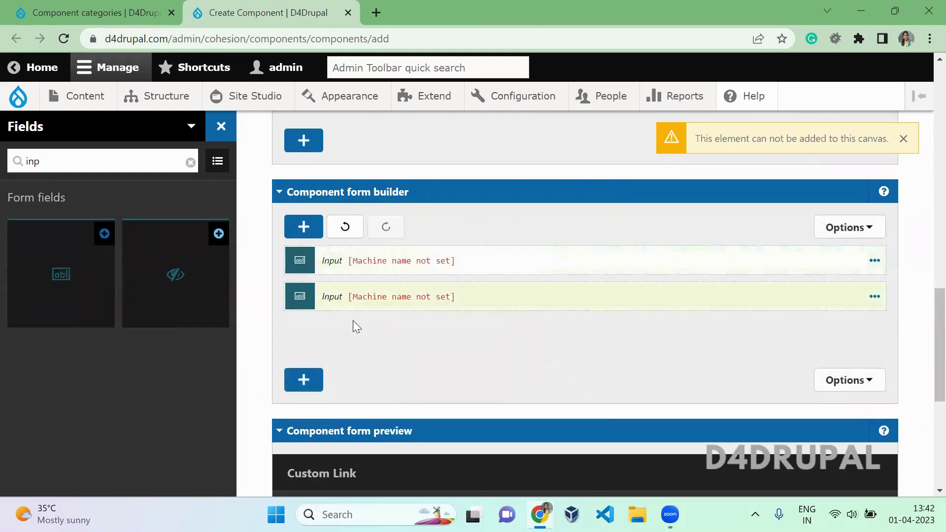
Label the first Input field 'Link Text' with the placeholder 'Enter Label'
double_click(375, 258)
double_click(311, 164)
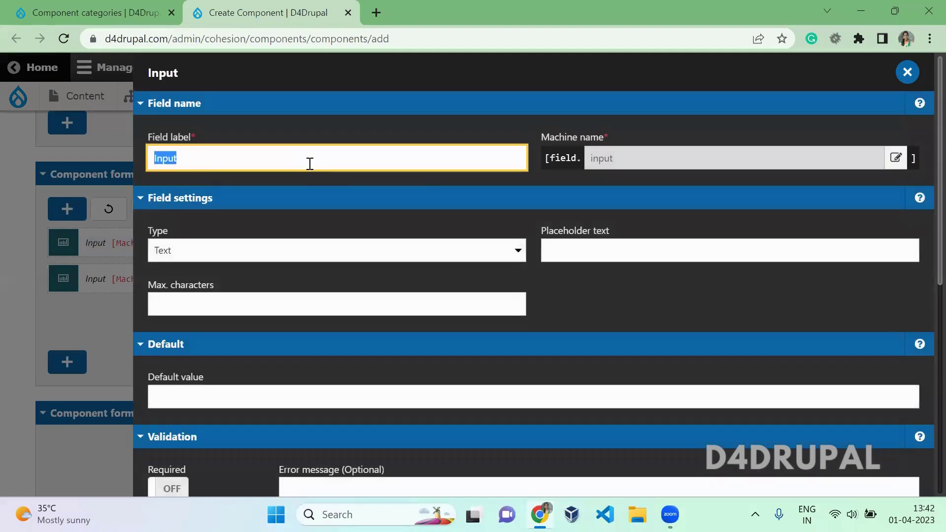
text(Link Text)
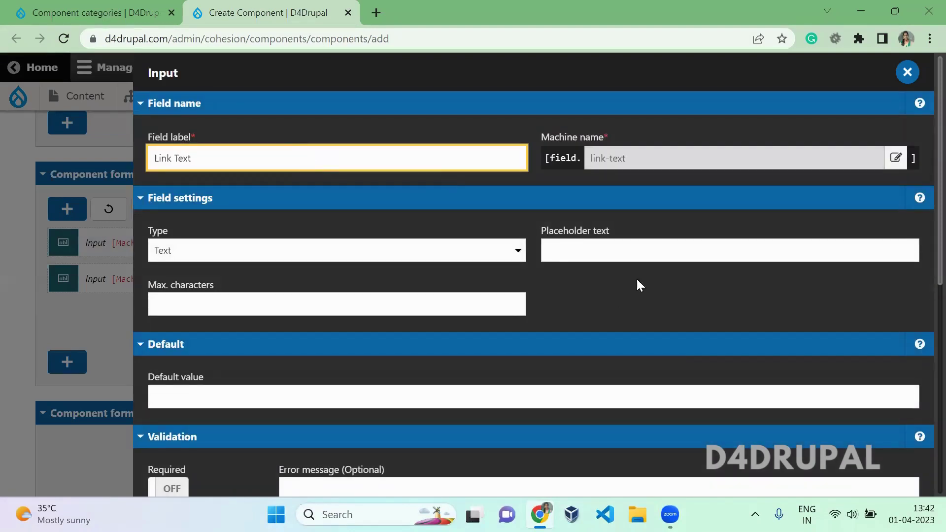
click(571, 251)
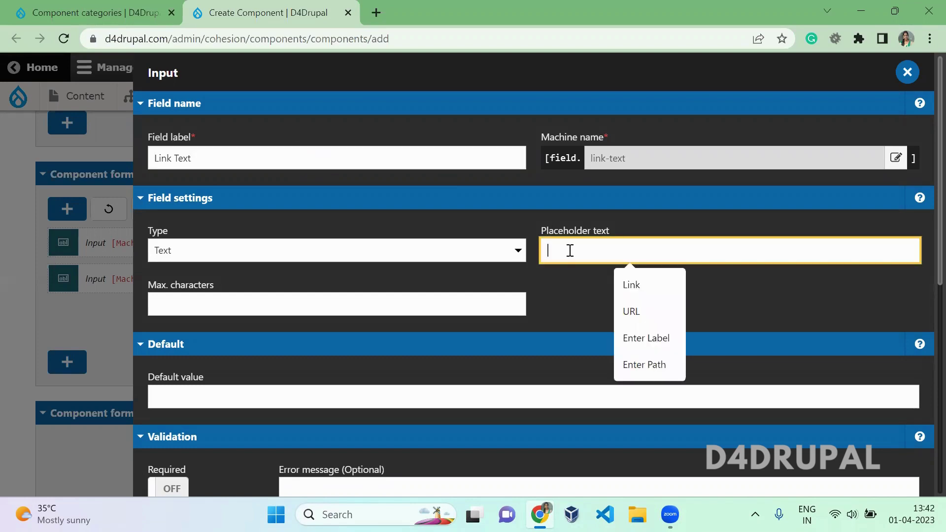
key(Down)
key(Down)
key(Down)
key(Return)
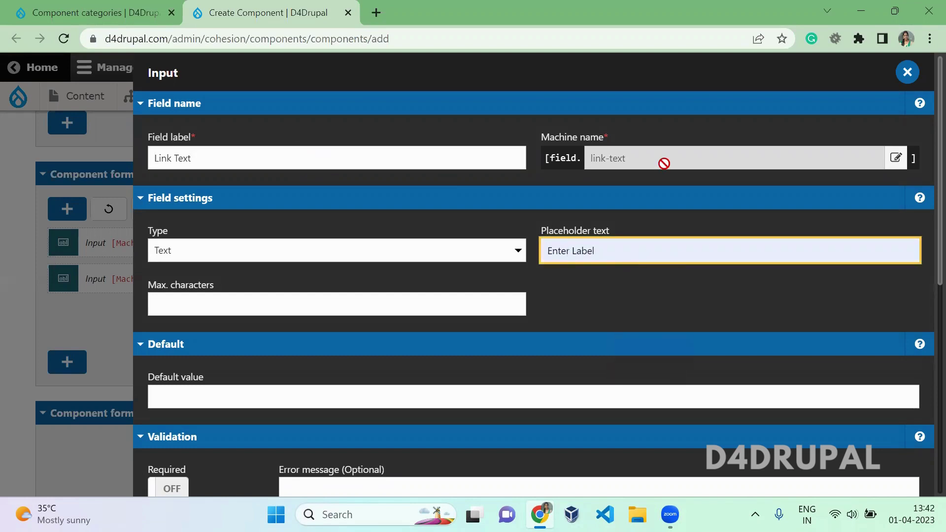
Check the field's machine name link-text and scroll to the bottom of its settings
click(896, 158)
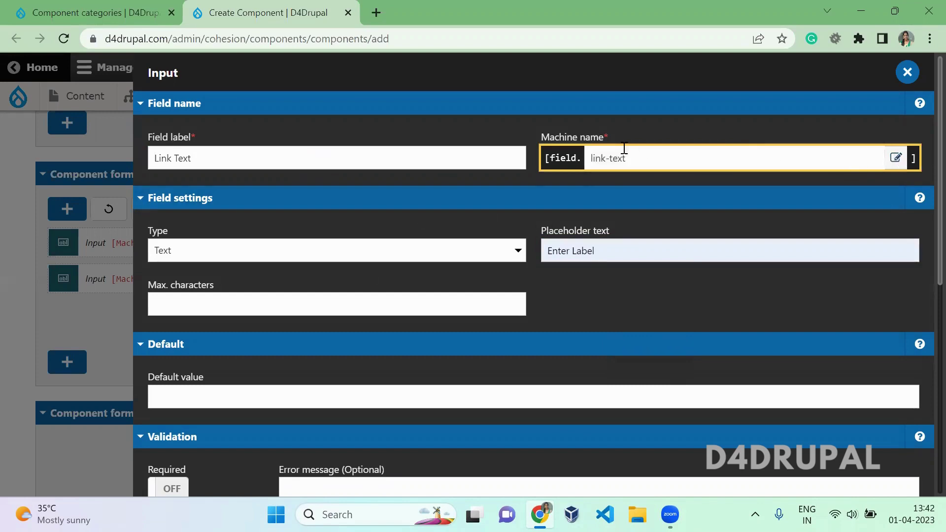
drag(649, 156, 513, 163)
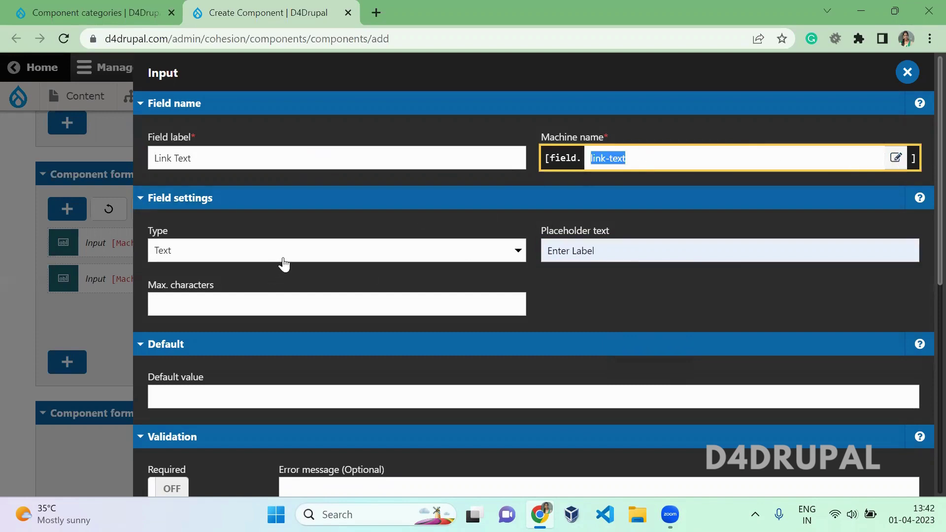
click(302, 281)
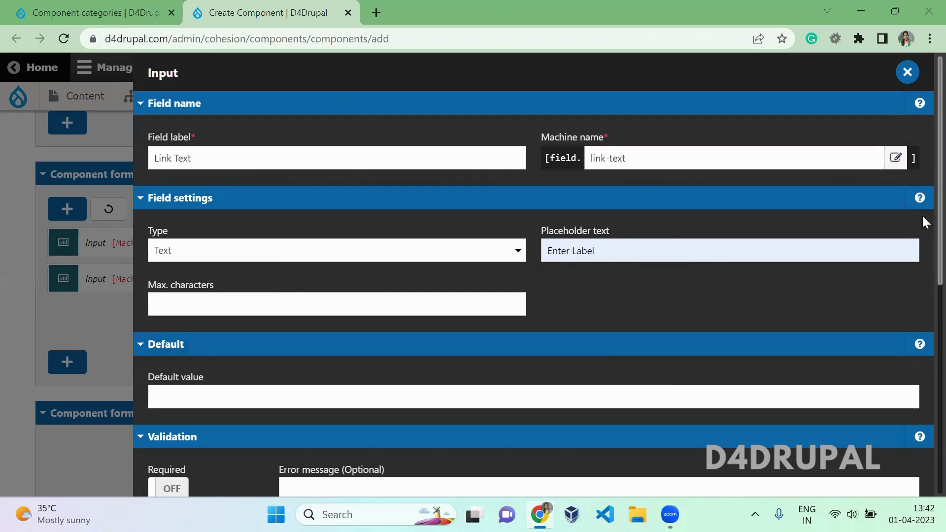
scroll(923, 217, down, 2)
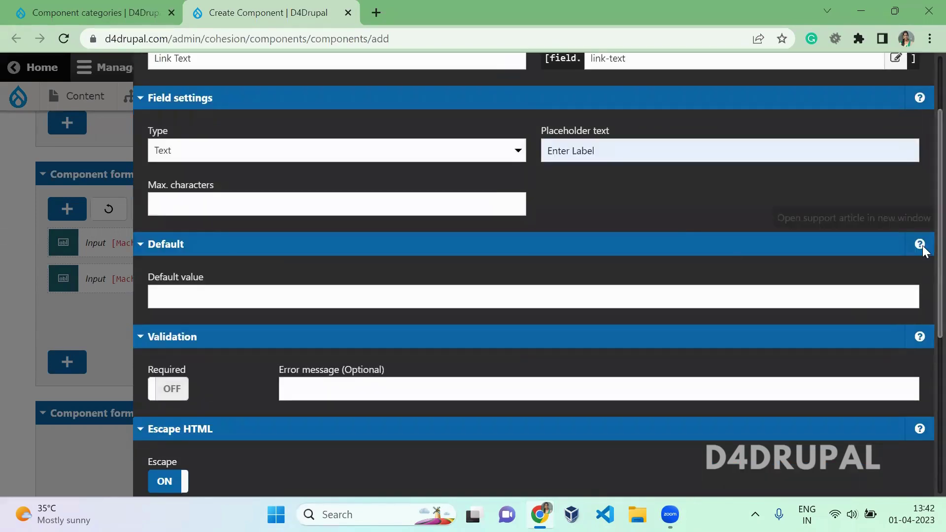
scroll(922, 356, down, 5)
scroll(921, 419, down, 2)
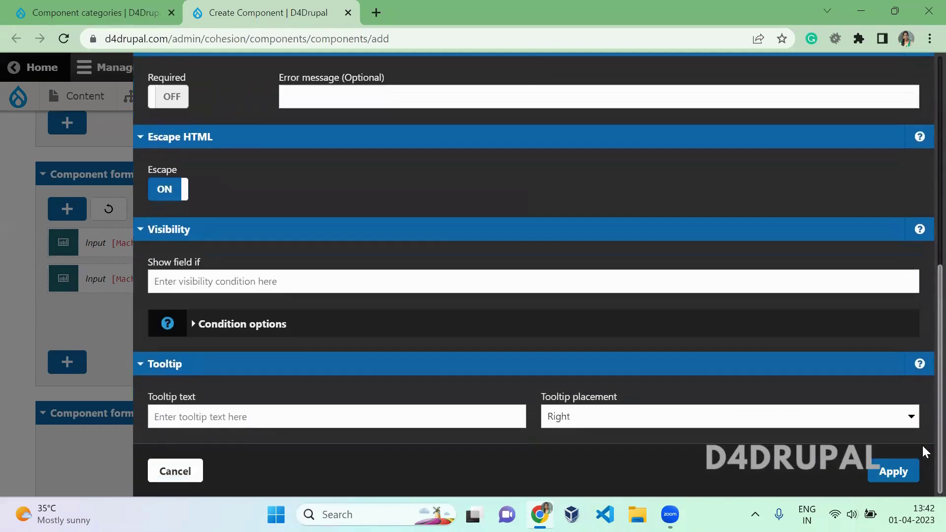
Apply the Link Text field, then relabel the second Input field 'Link Path'
click(893, 472)
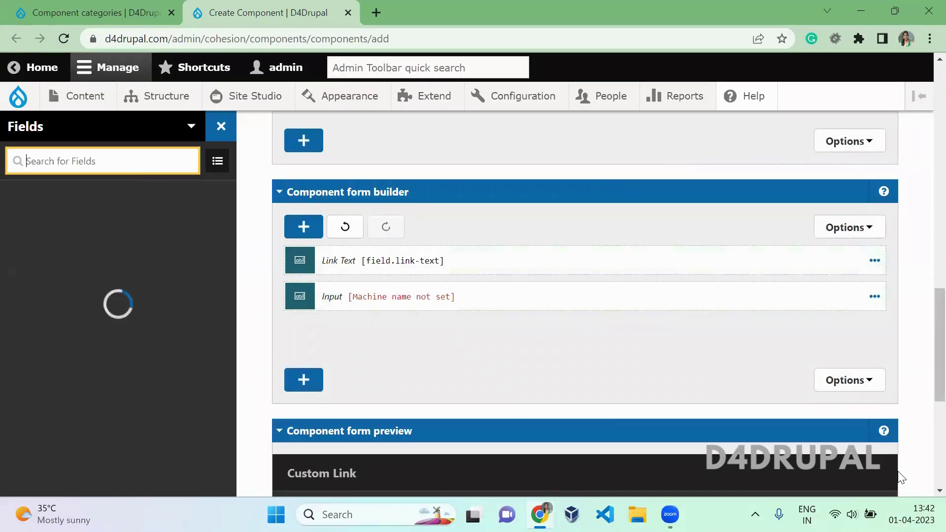
double_click(526, 300)
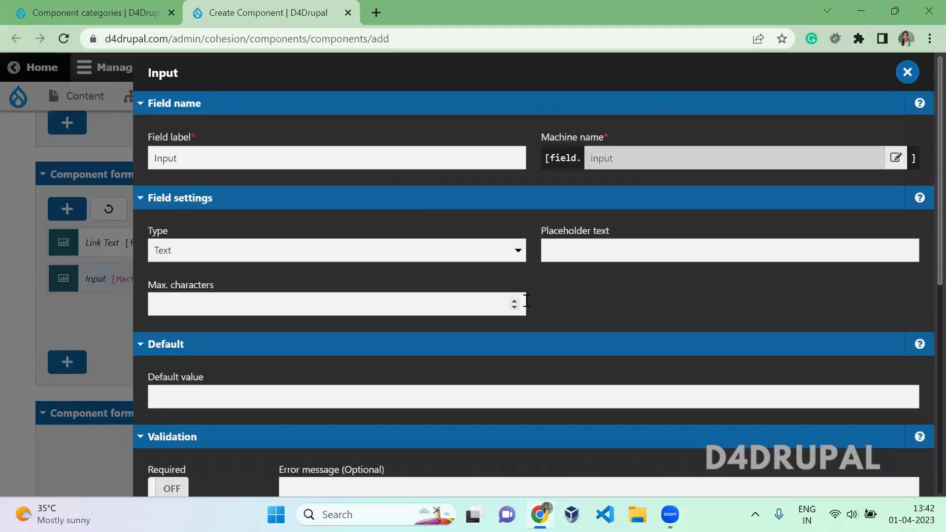
drag(323, 163, 90, 169)
text(L)
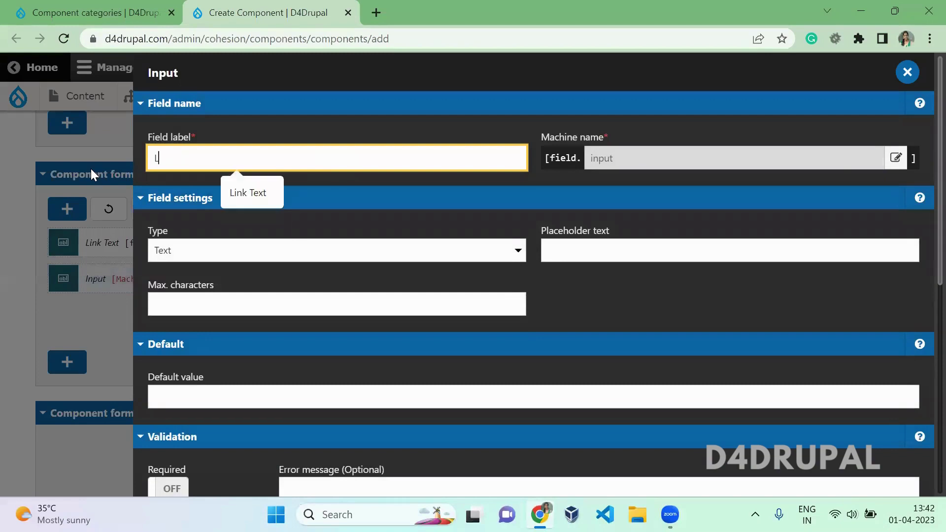
text(inmk path)
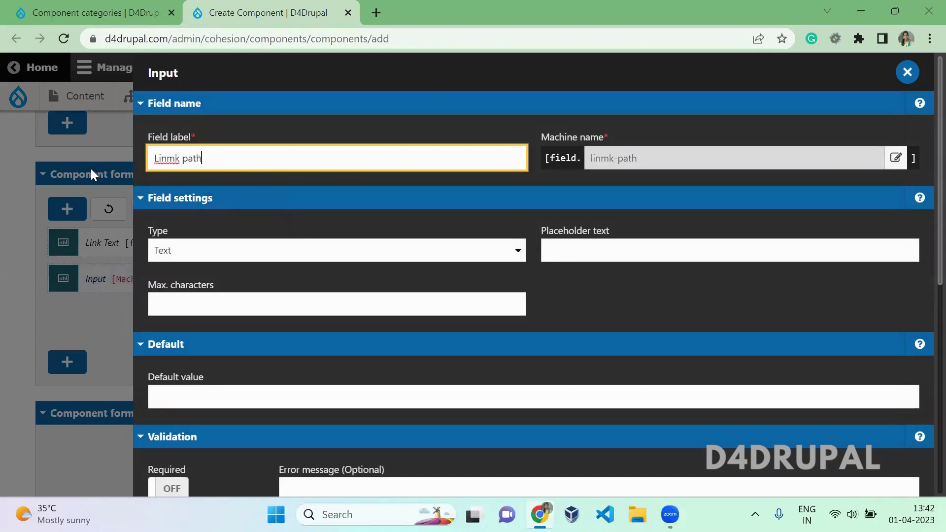
key(BackSpace)
key(BackSpace)
key(BackSpace)
key(BackSpace)
key(BackSpace)
key(BackSpace)
key(BackSpace)
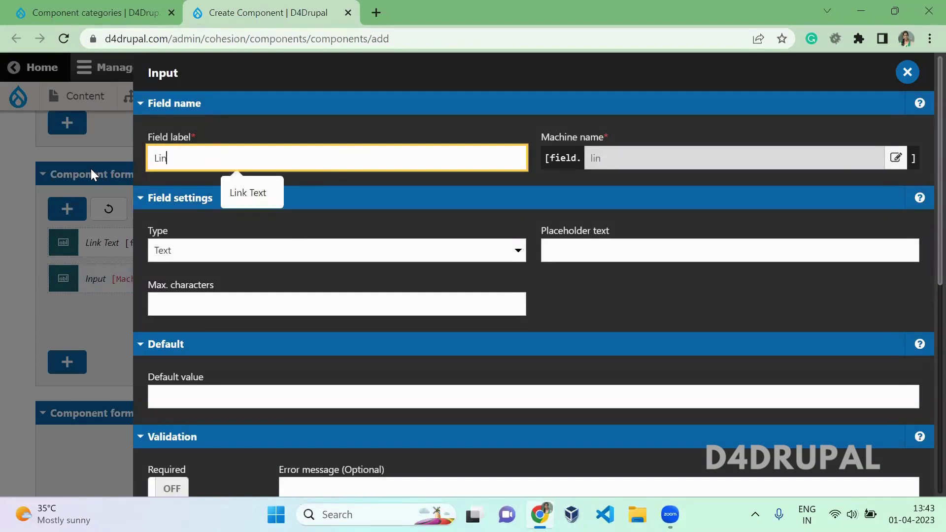
text(k Path)
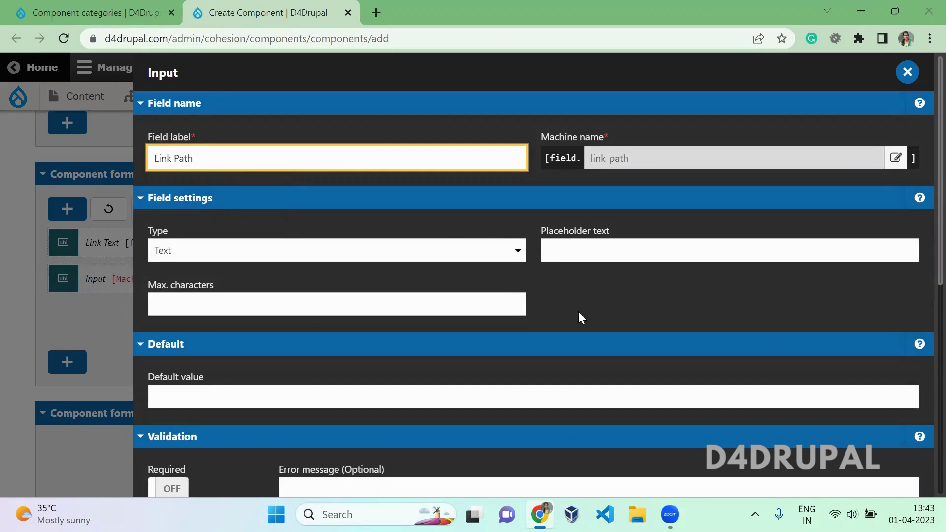
Give the Link Path field the placeholder 'Enter Path' and apply it
click(589, 258)
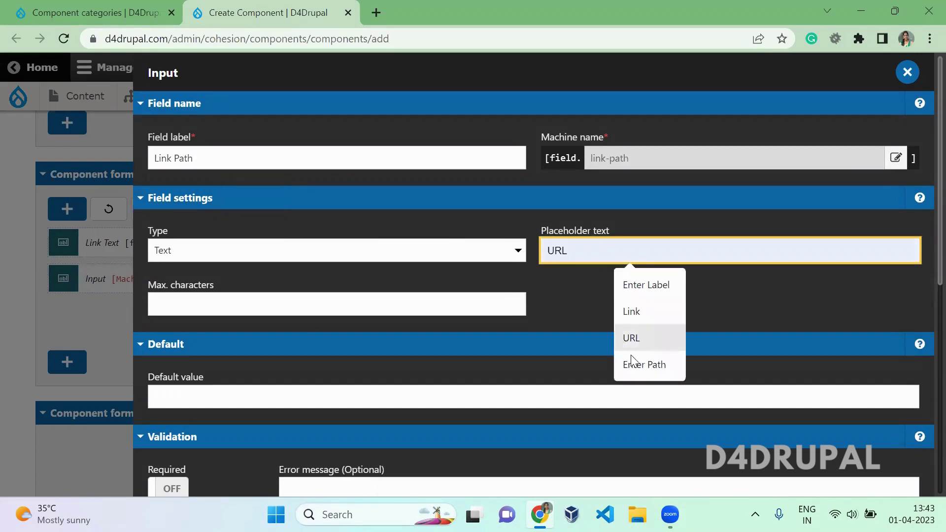
click(639, 365)
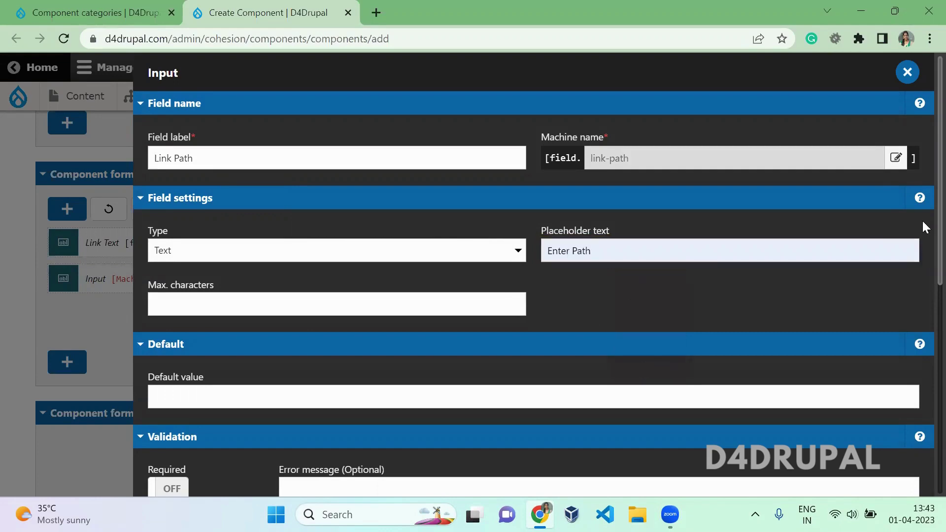
scroll(922, 220, down, 8)
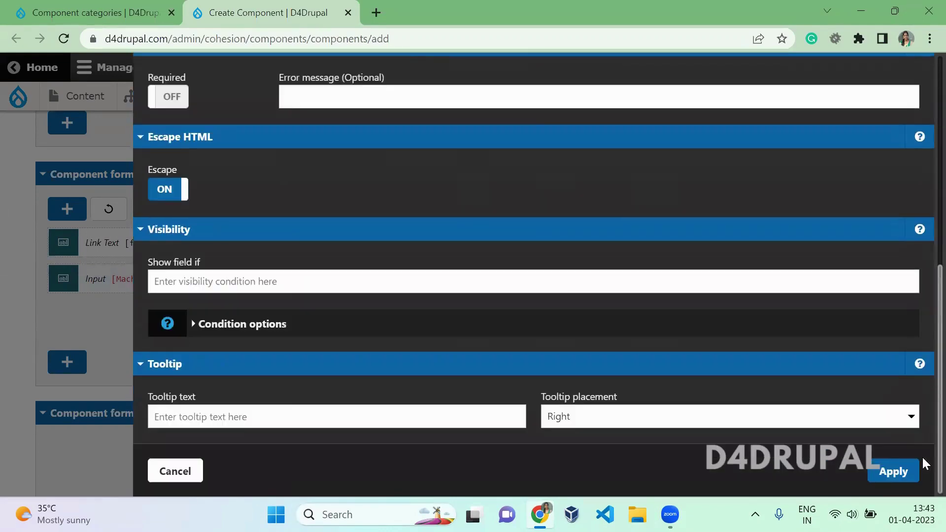
click(877, 472)
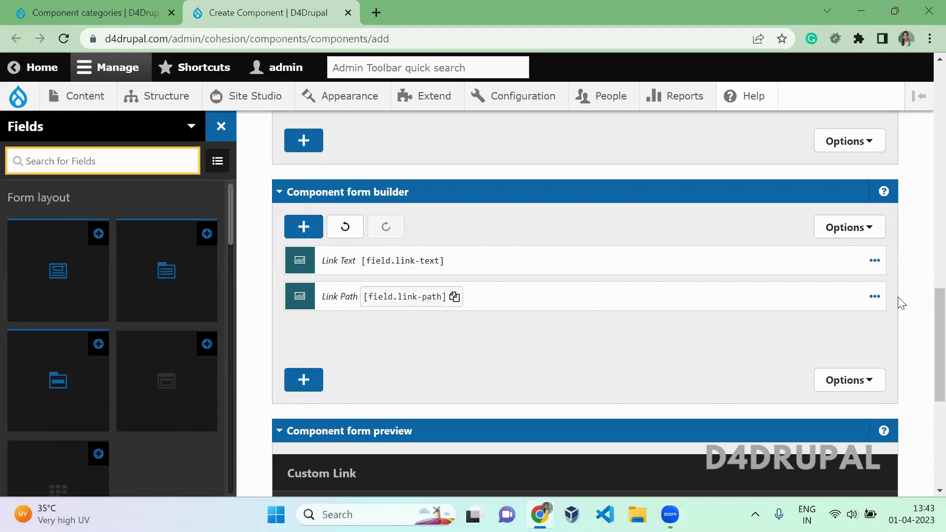
Copy the link-text token and set the canvas Link's Type to URL and Target to New window
scroll(921, 348, up, 4)
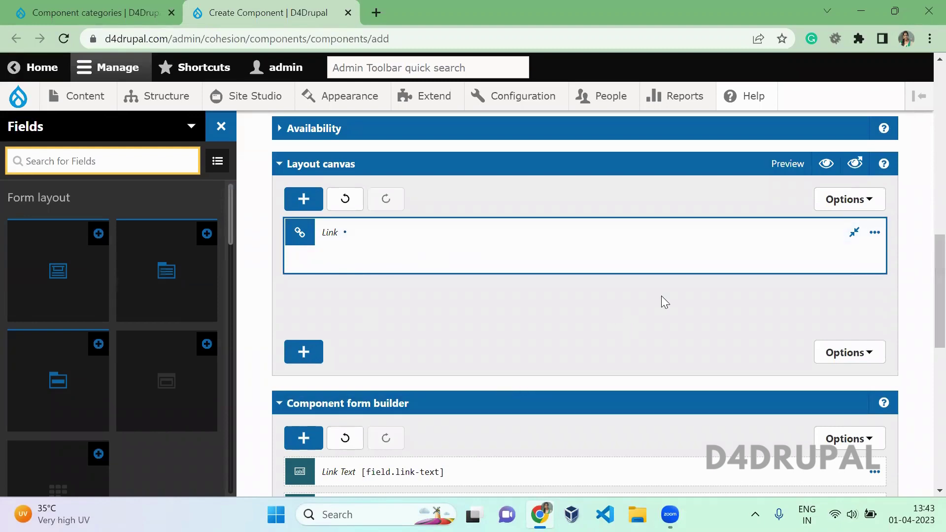
scroll(924, 286, down, 3)
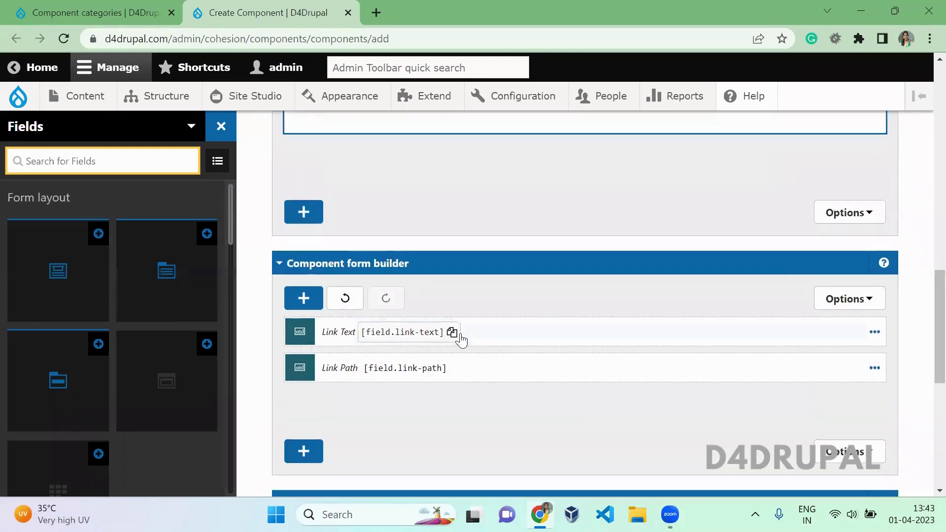
click(452, 334)
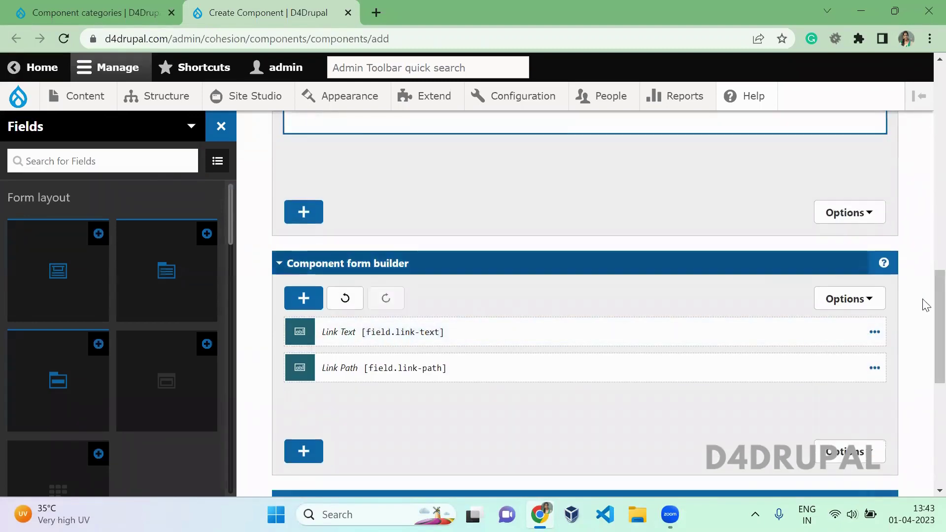
scroll(927, 305, up, 5)
double_click(556, 324)
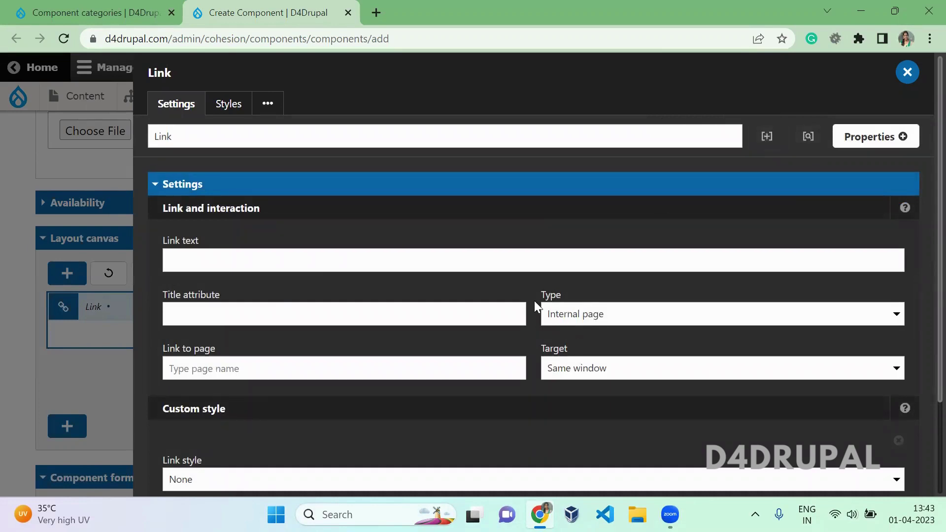
click(563, 318)
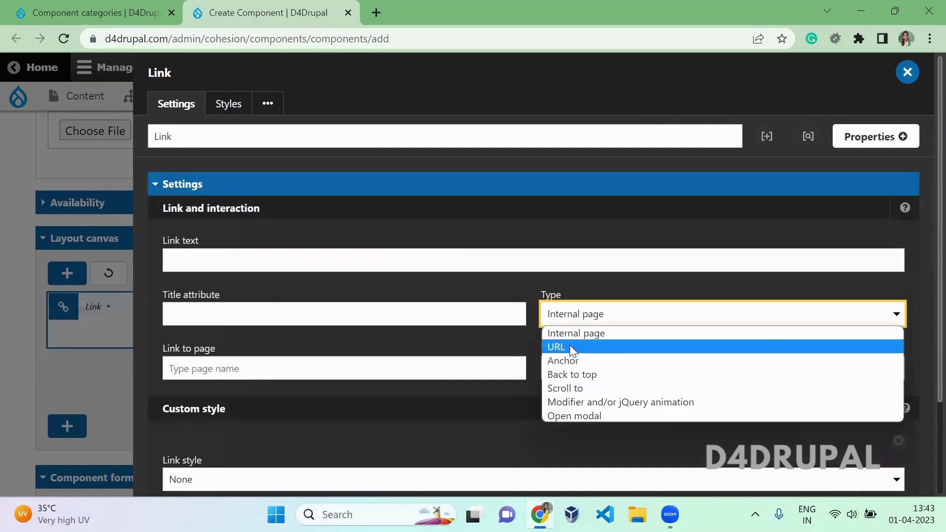
click(570, 346)
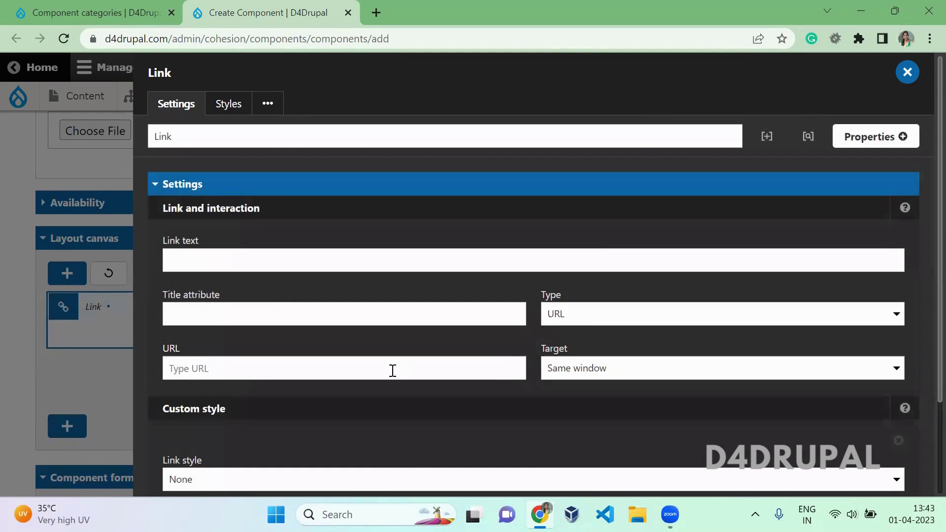
click(580, 373)
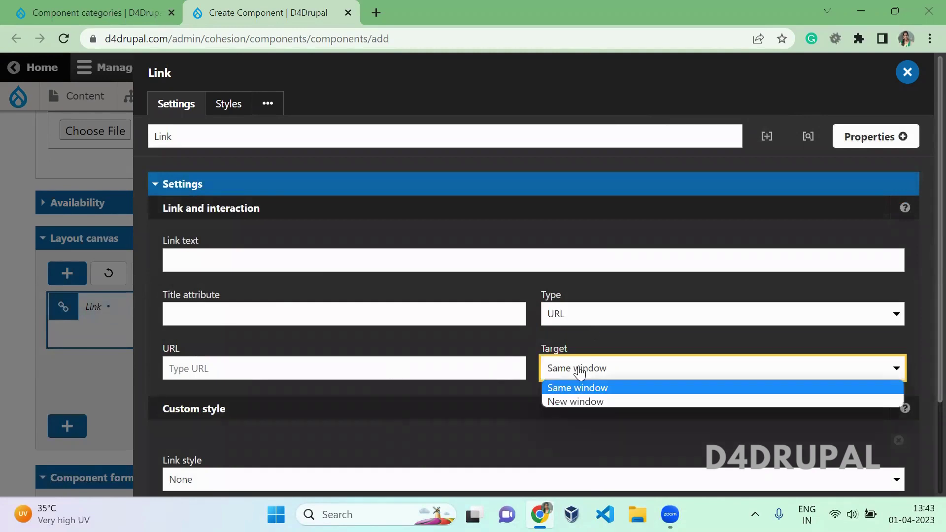
click(588, 398)
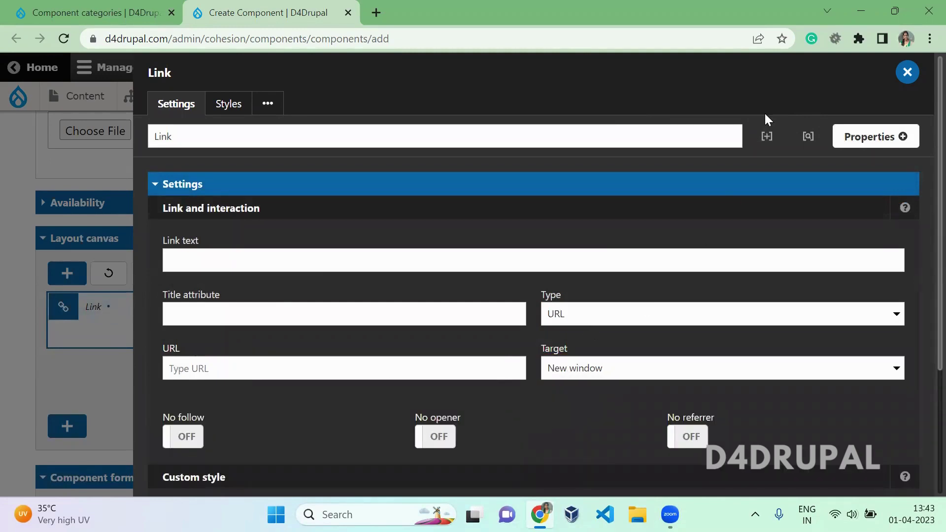
Paste the [field.link-text] token into the Link text field using variable mode
click(765, 143)
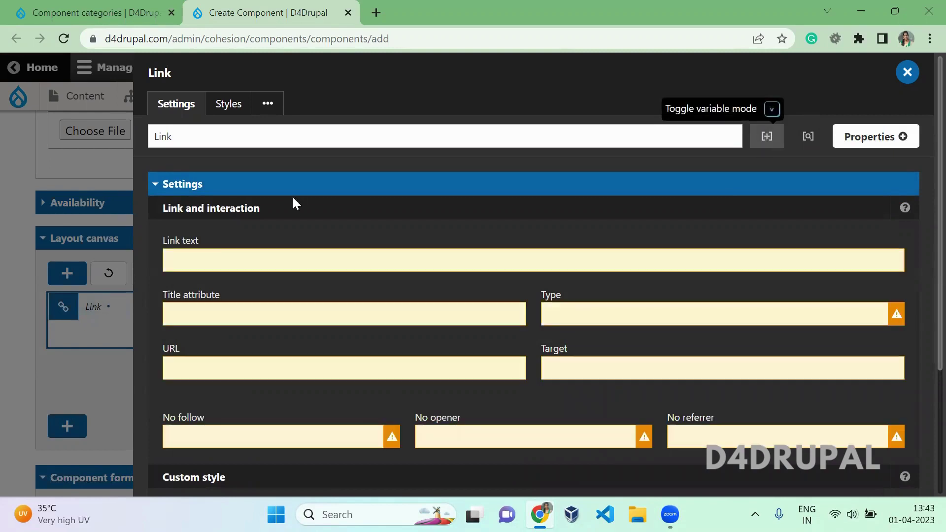
click(217, 263)
key(ctrl+v)
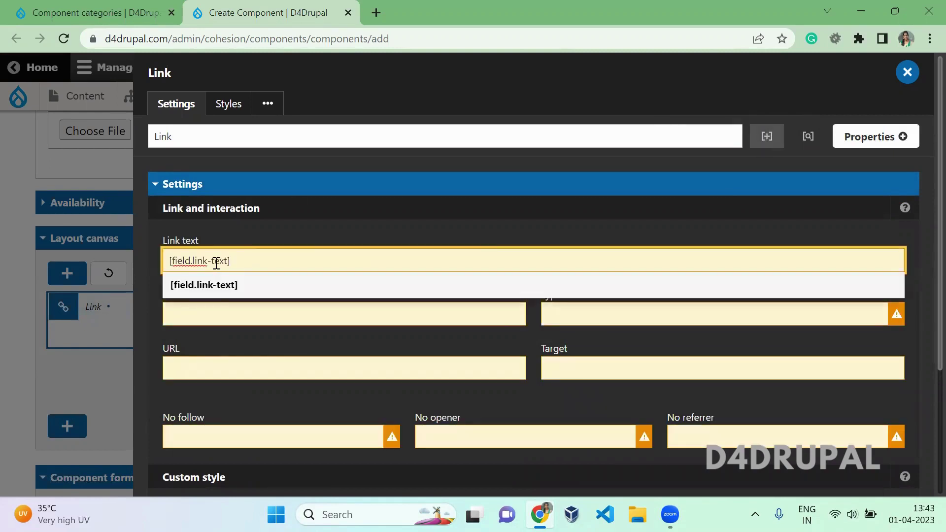
click(293, 235)
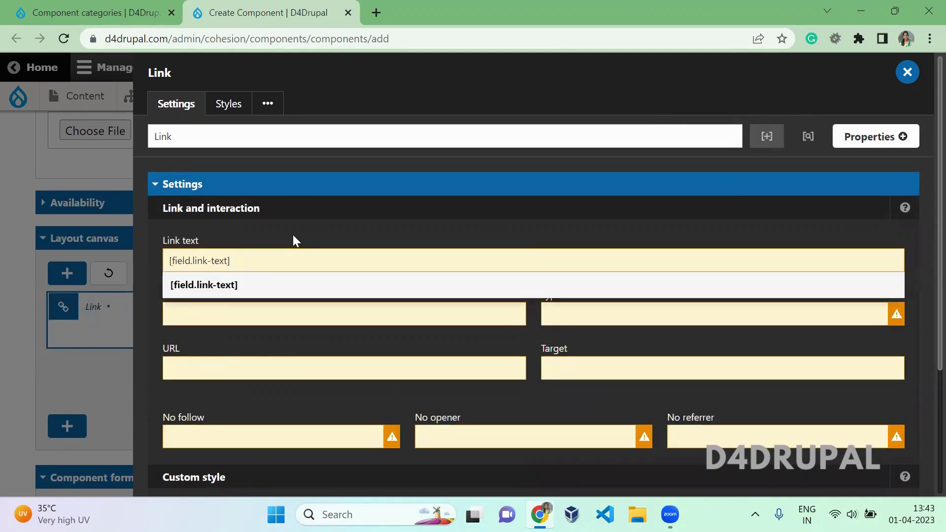
click(221, 259)
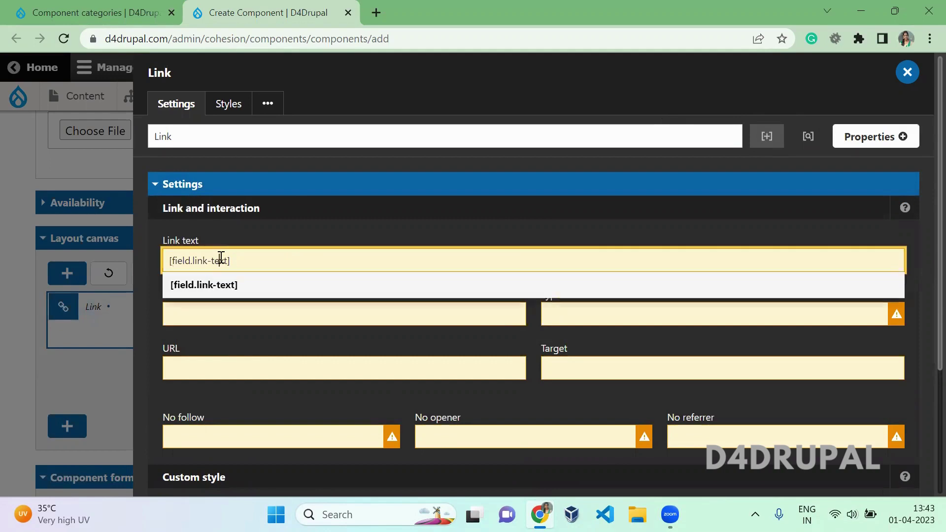
click(350, 227)
click(767, 139)
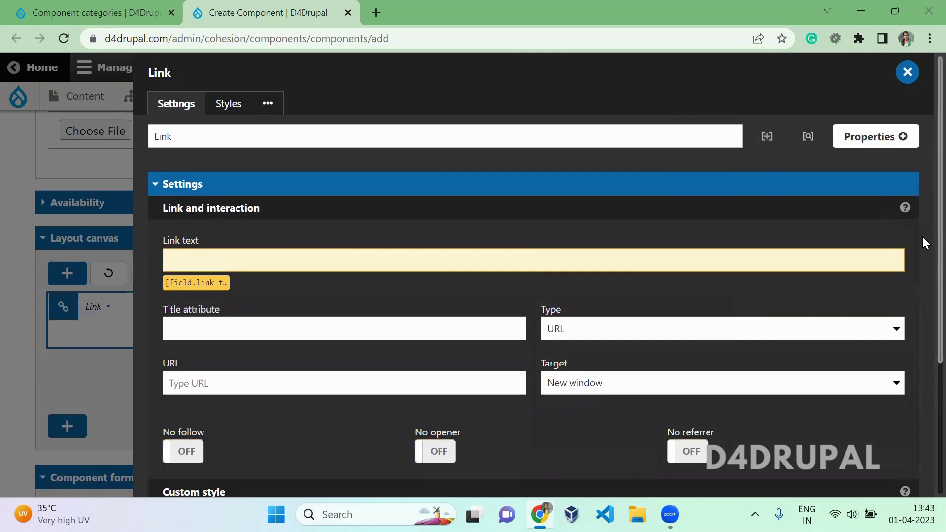
scroll(921, 235, down, 3)
Apply the Link settings and copy the link-path field token
click(887, 471)
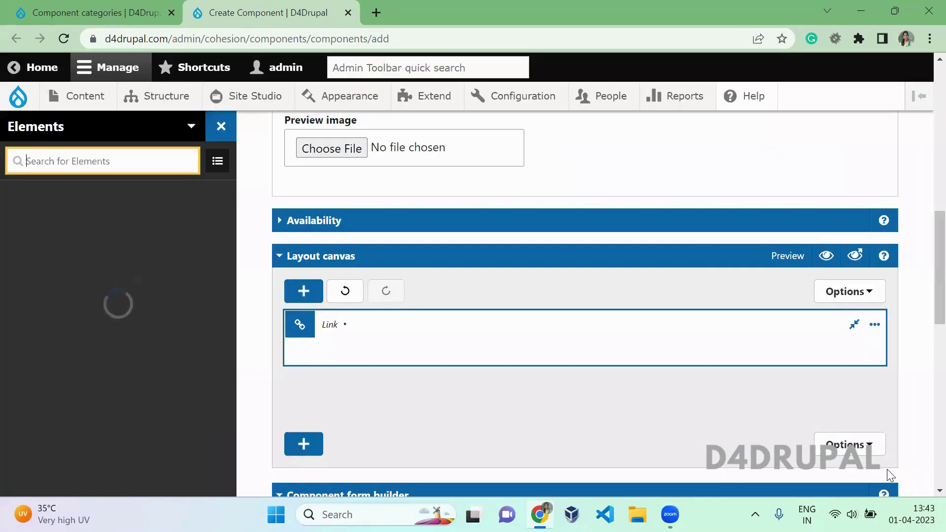
scroll(925, 345, down, 3)
scroll(925, 365, down, 2)
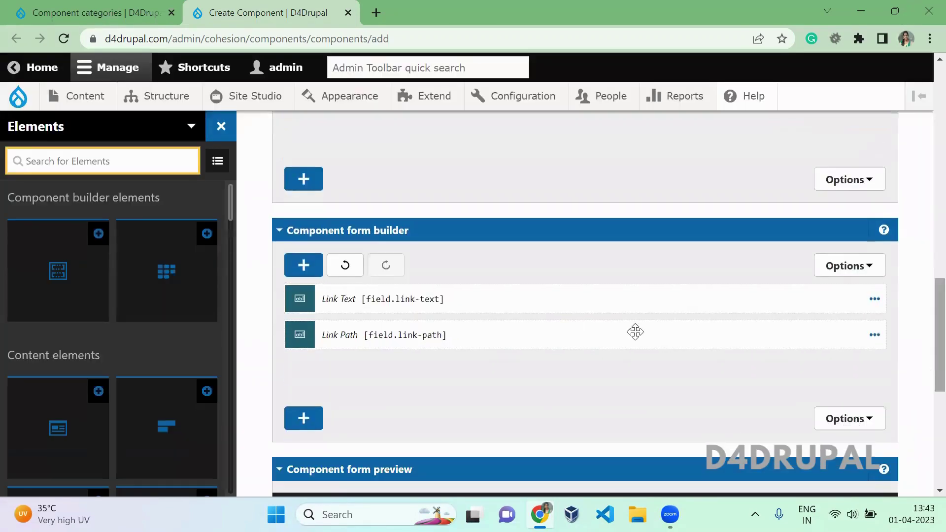
click(454, 344)
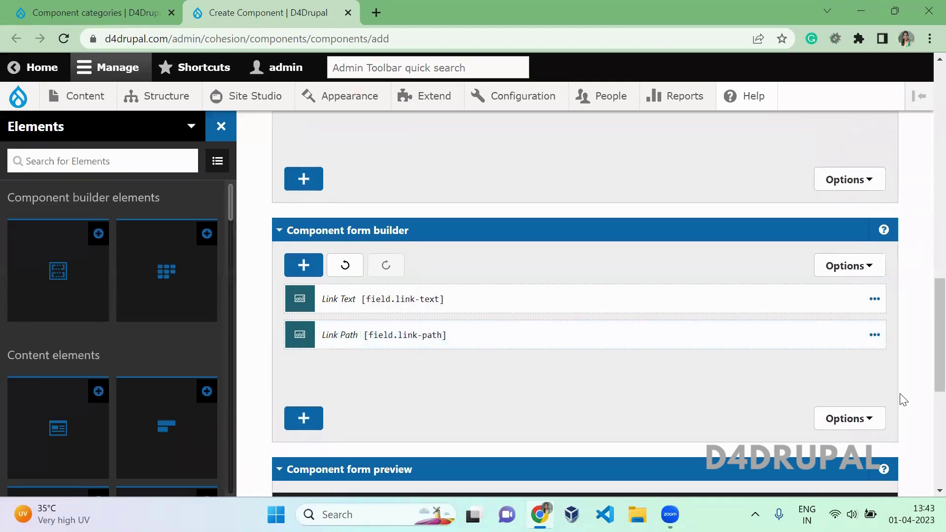
drag(939, 365, 939, 279)
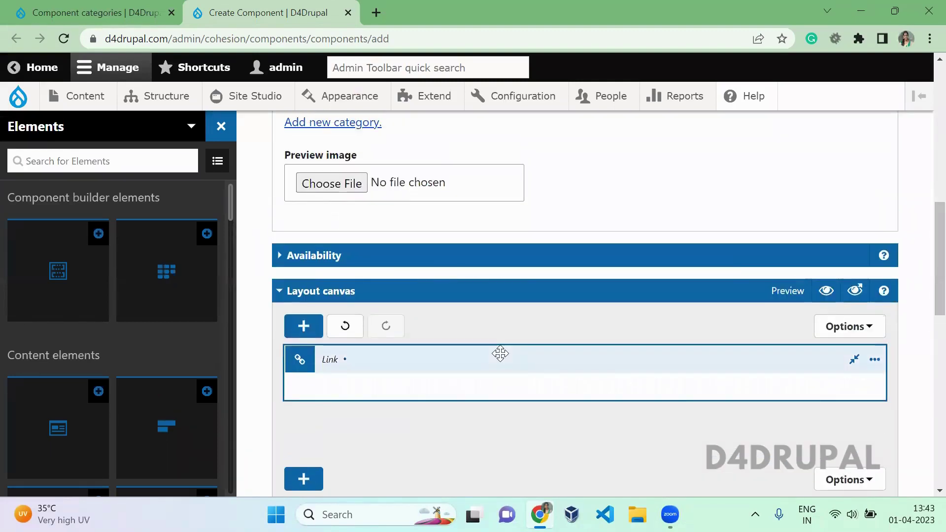
Paste [field.link-path] into the Link element's URL via variable mode and apply it
double_click(500, 355)
click(264, 390)
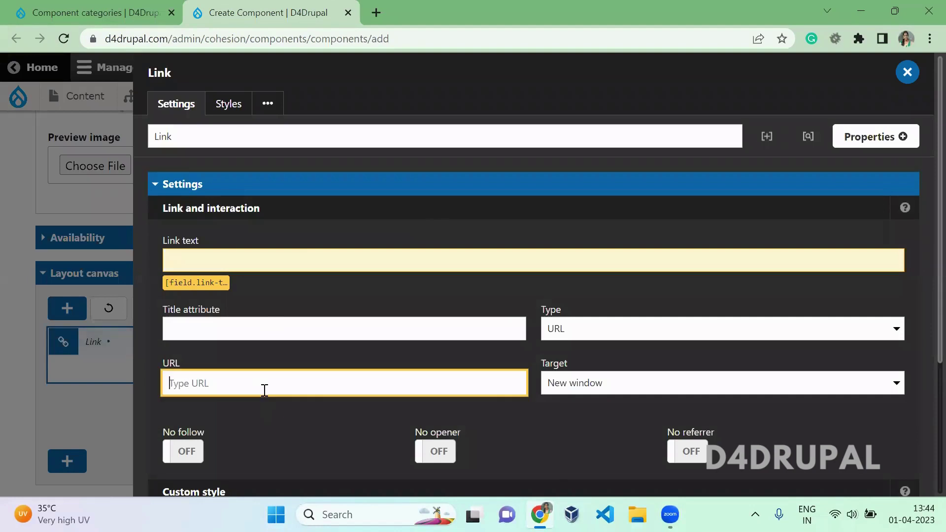
click(769, 137)
click(249, 384)
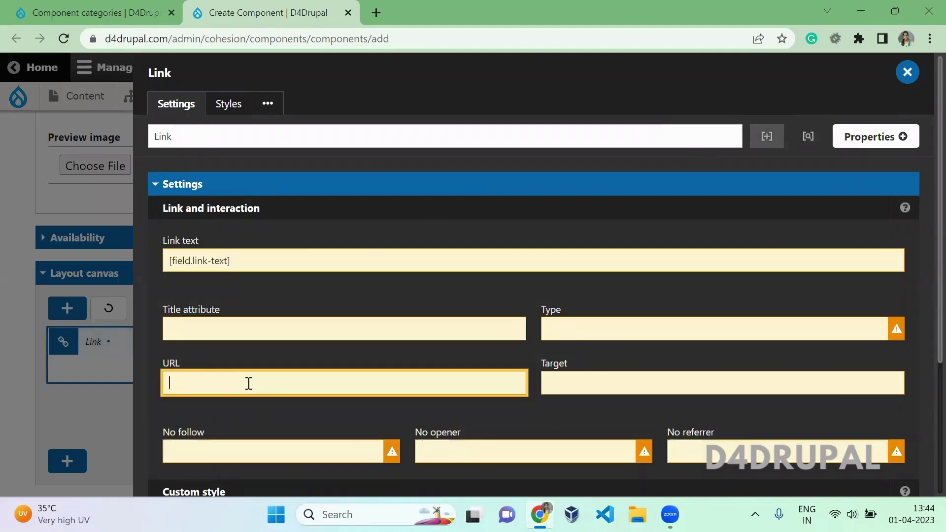
key(ctrl+v)
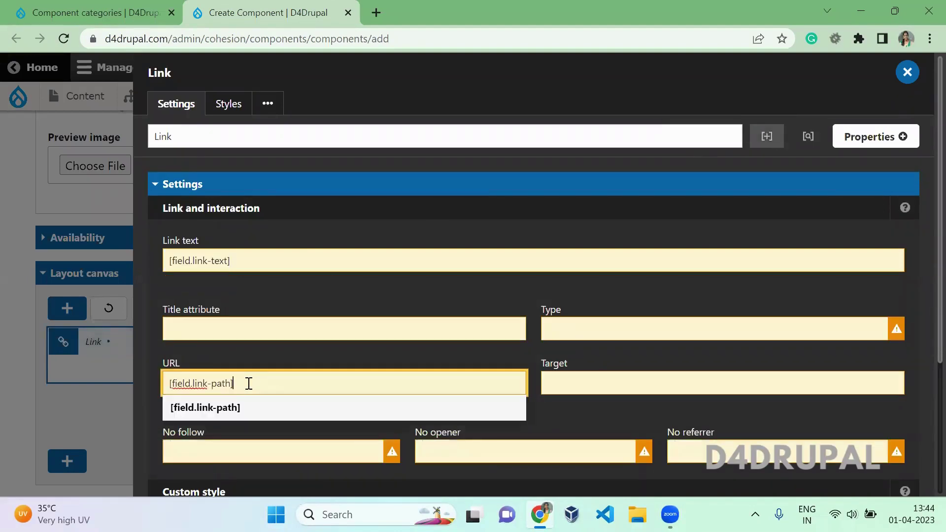
click(767, 143)
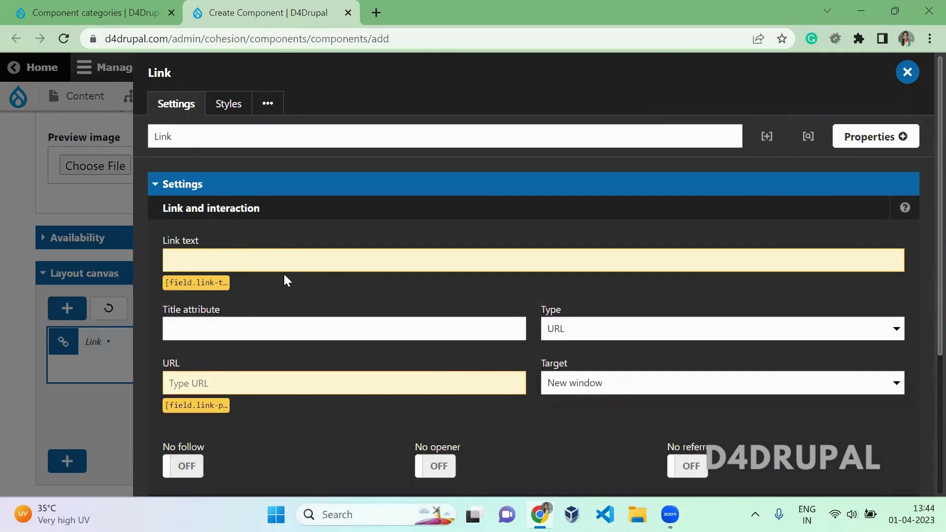
scroll(923, 266, down, 4)
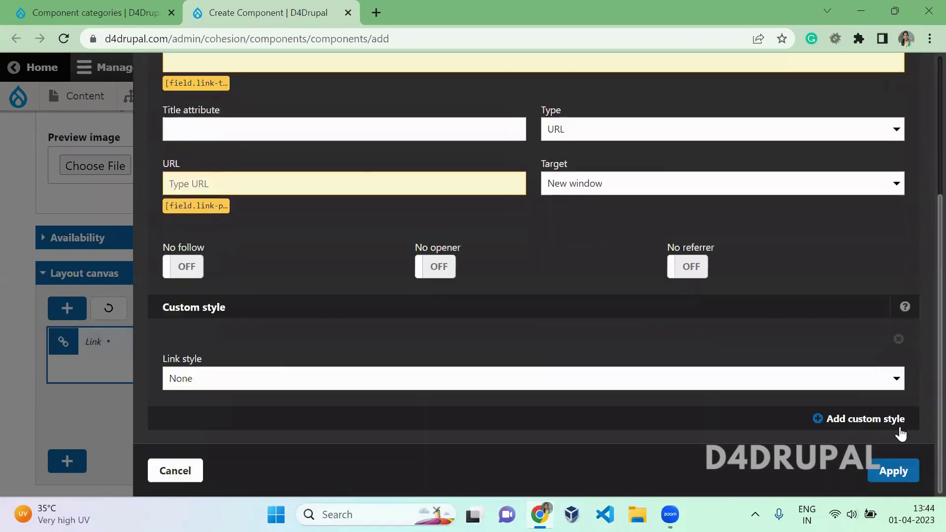
click(893, 473)
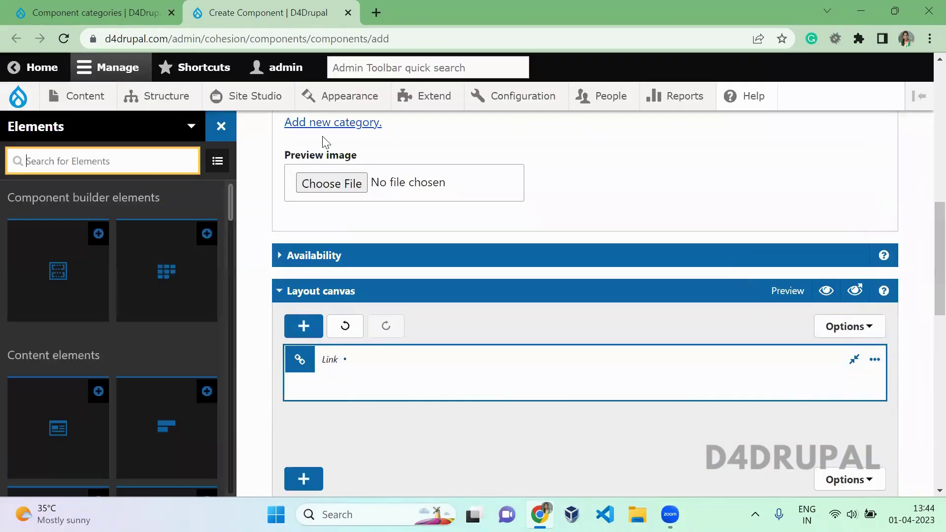
Close the Elements sidebar
click(221, 126)
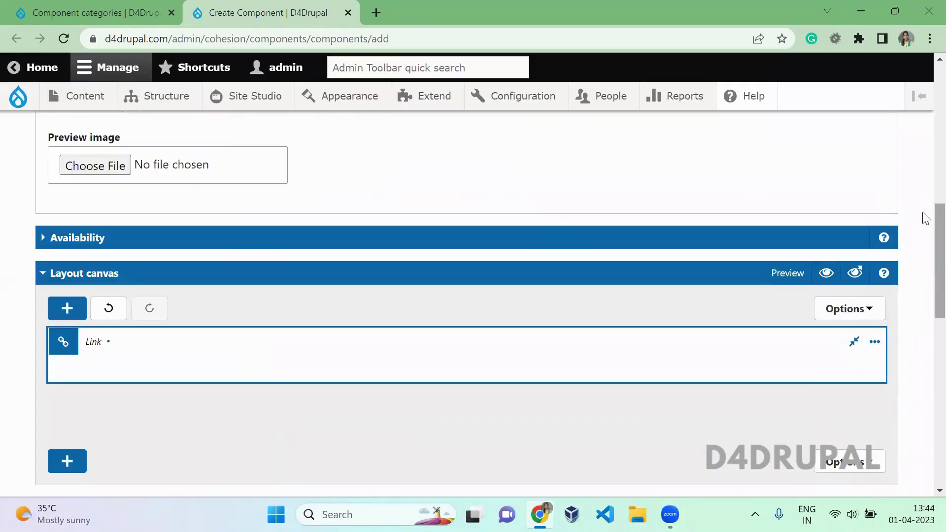
scroll(927, 297, down, 10)
scroll(924, 363, up, 4)
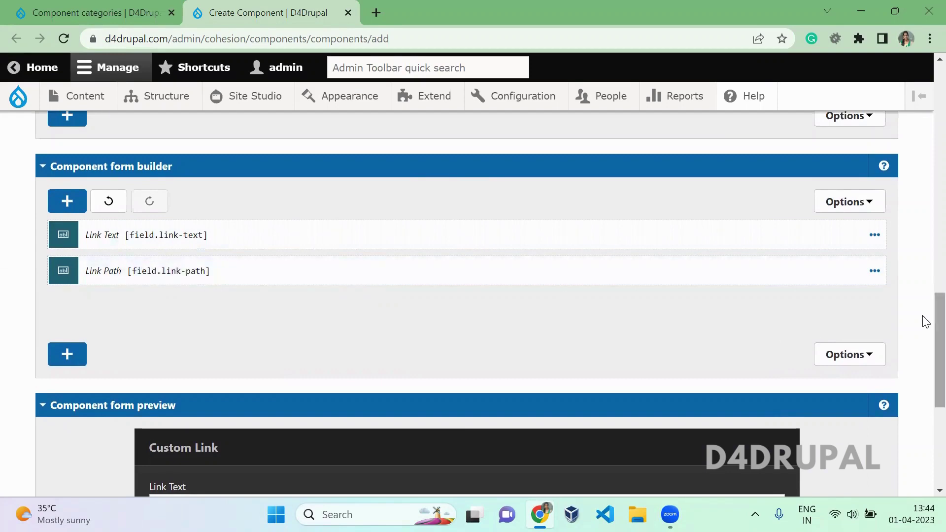
Turn on the Layout canvas inline preview, review the Link, and save the Custom Link component
scroll(923, 321, down, 5)
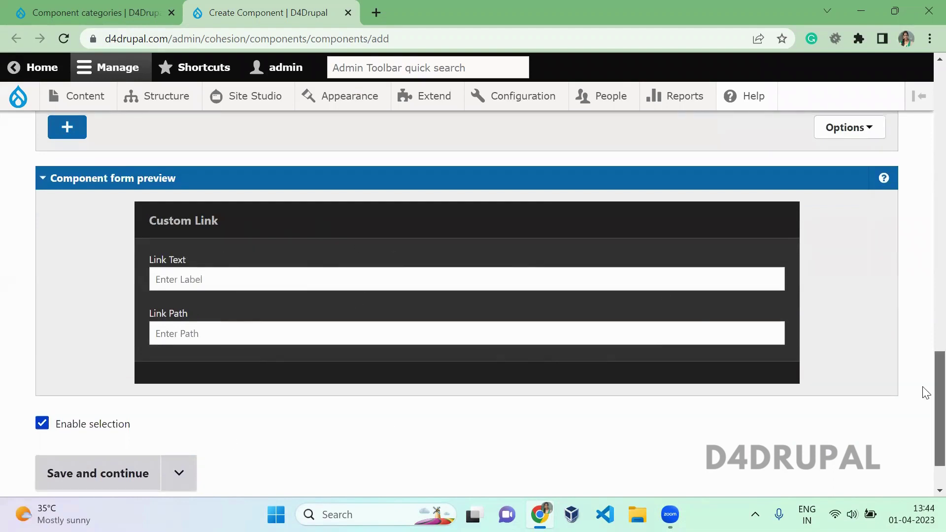
scroll(923, 391, up, 11)
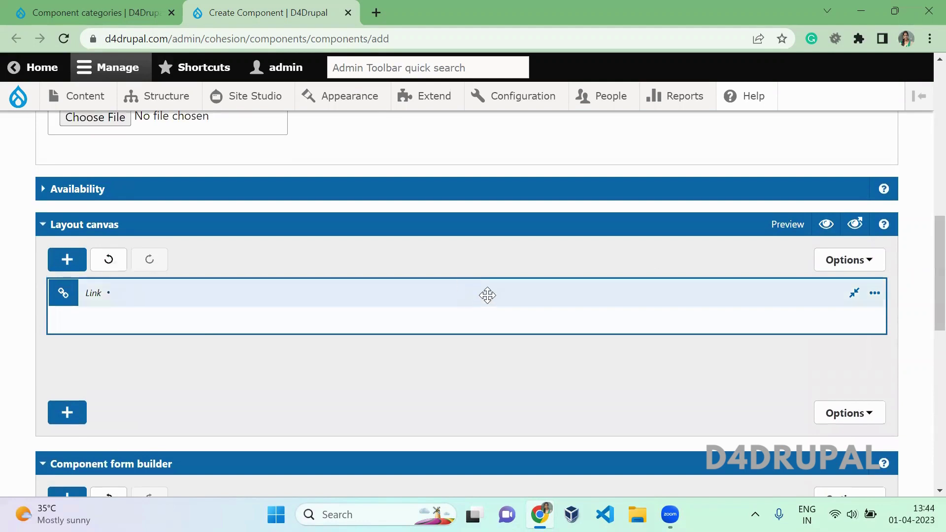
click(827, 226)
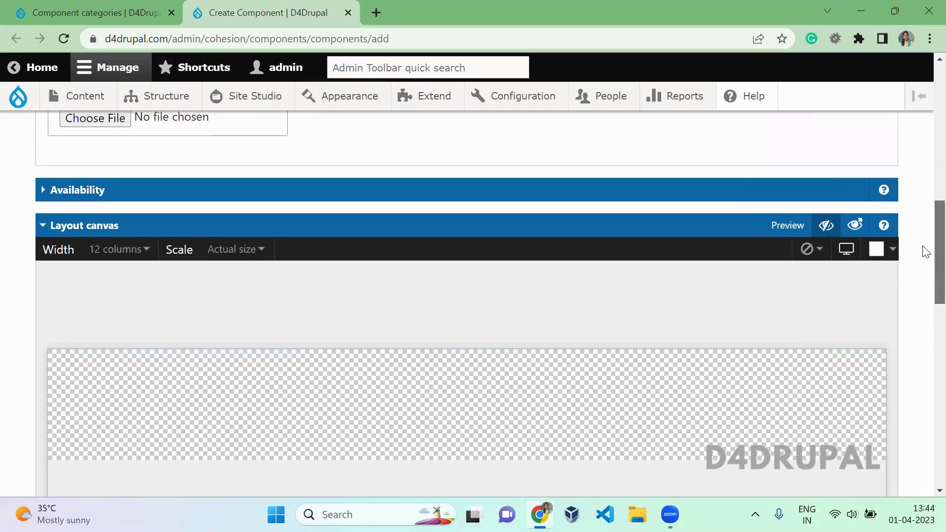
scroll(923, 263, down, 1)
scroll(818, 189, down, 3)
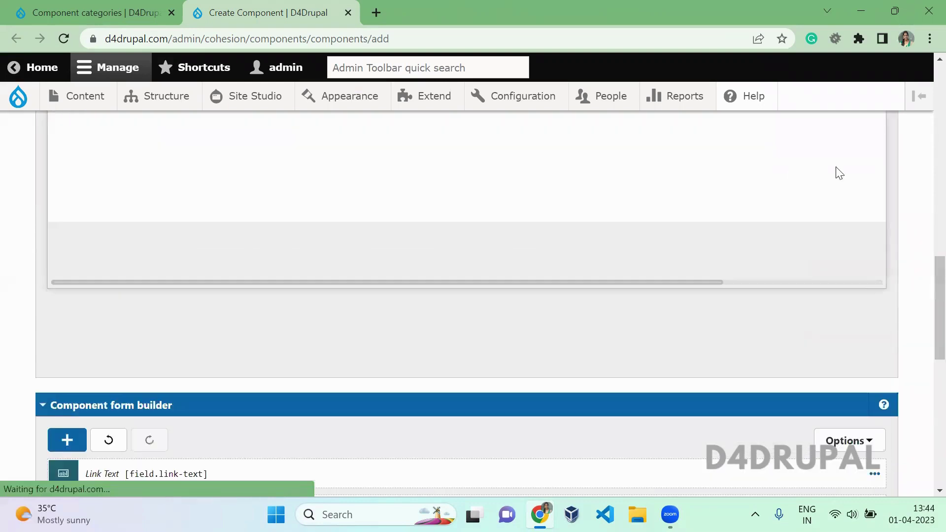
scroll(927, 293, up, 1)
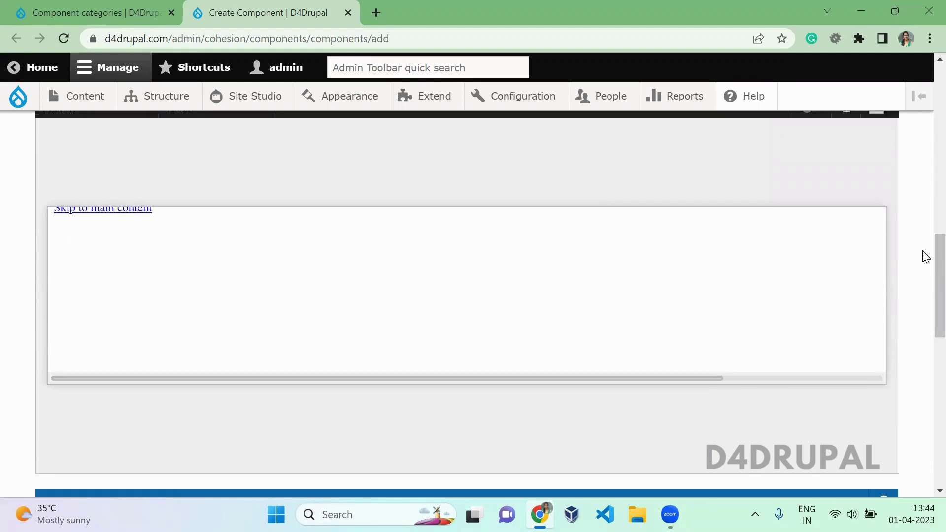
scroll(927, 256, down, 10)
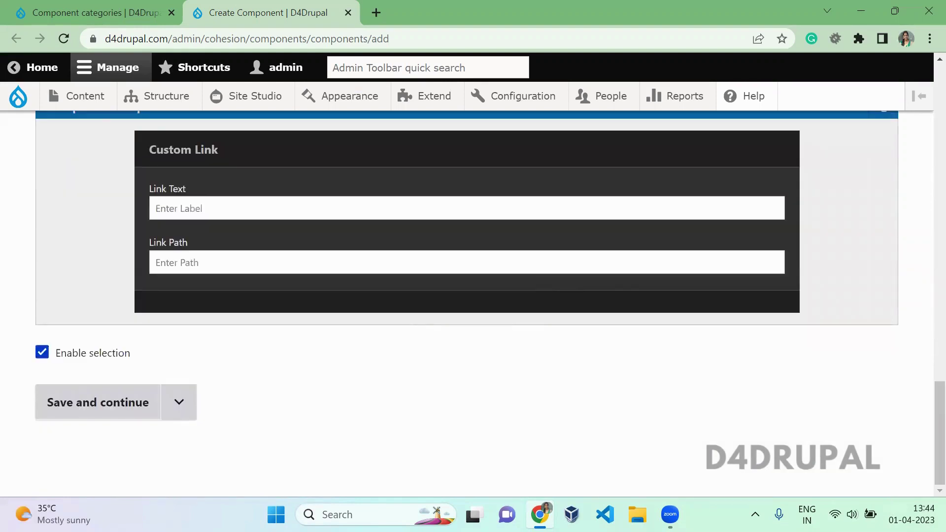
click(79, 408)
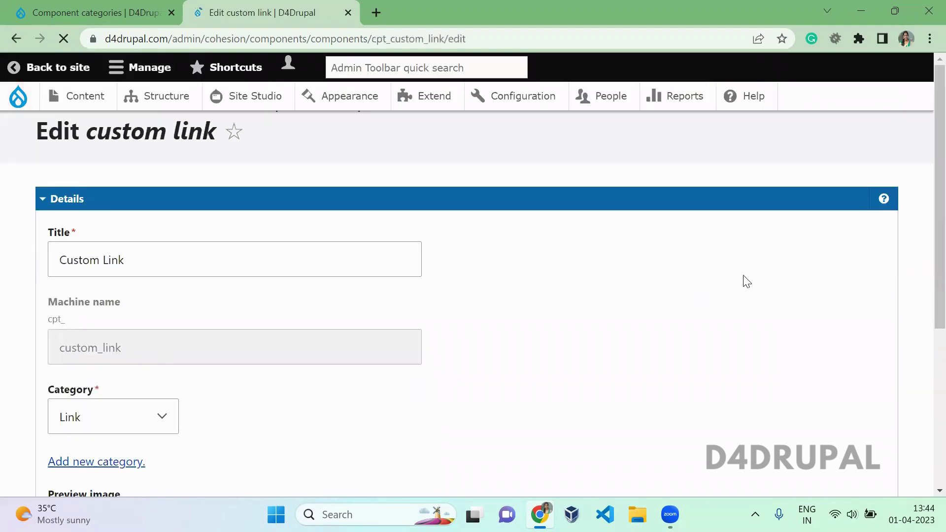
Scroll the saved Custom Link edit form to confirm machine name custom_link in the Link category
scroll(923, 256, down, 3)
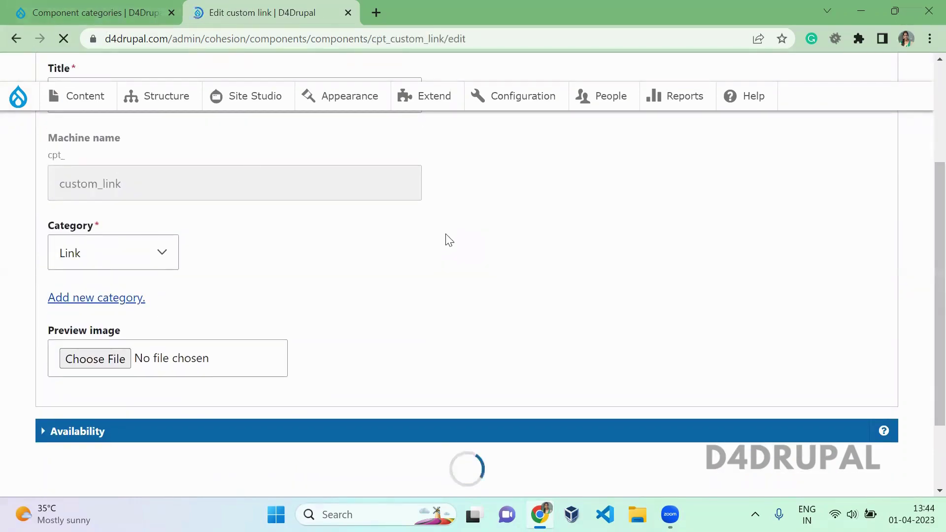
Go to the Article content type's Manage fields page and start adding a new field
click(138, 11)
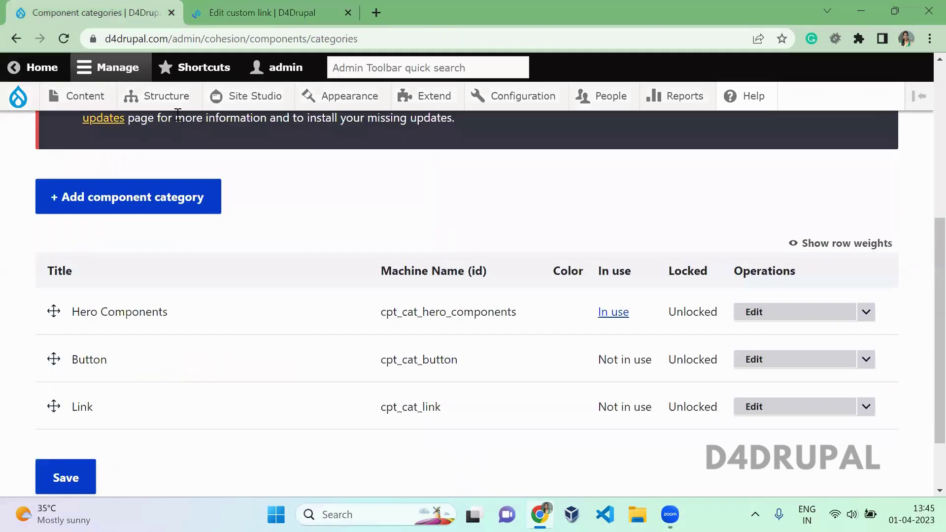
mouse_move(170, 99)
mouse_move(186, 220)
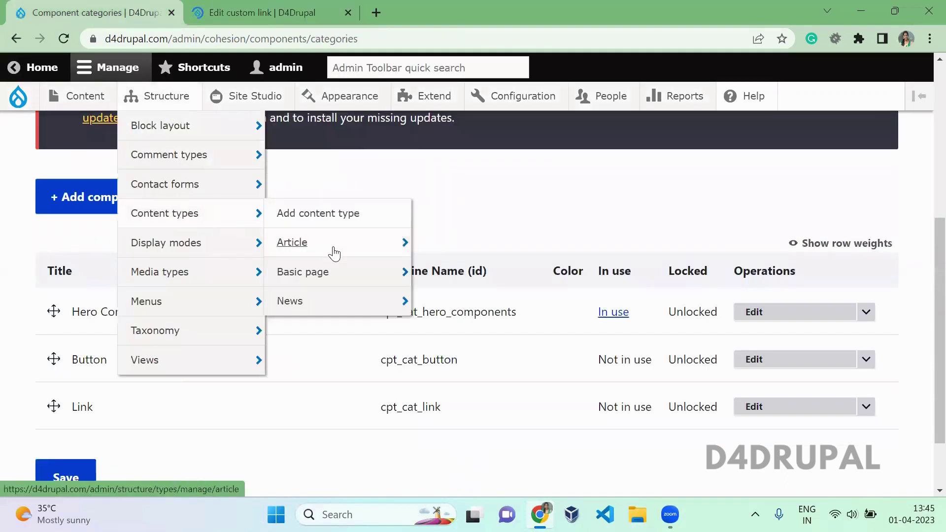
mouse_move(333, 253)
click(470, 250)
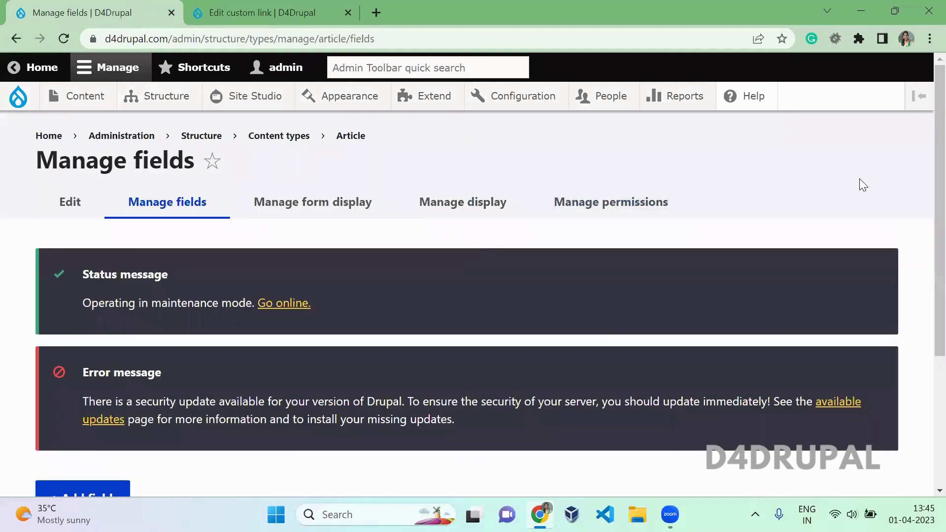
drag(939, 179, 924, 394)
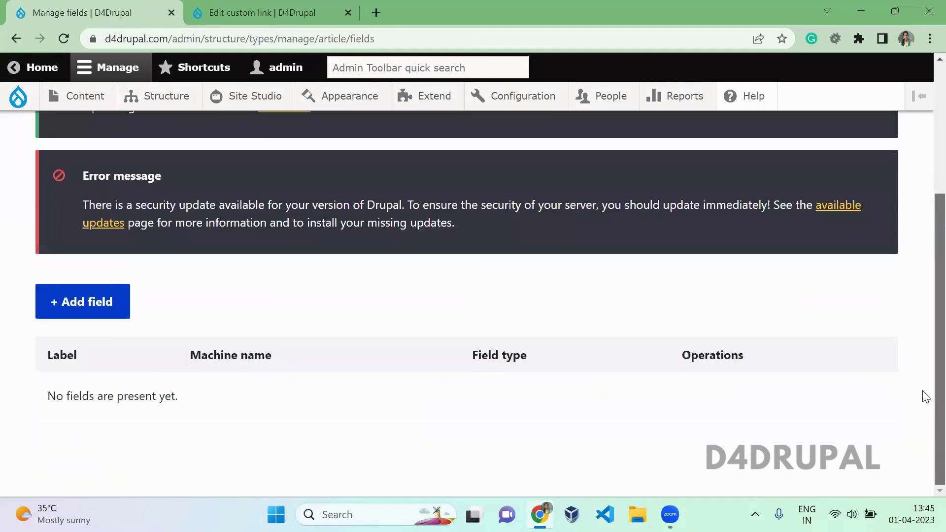
click(125, 298)
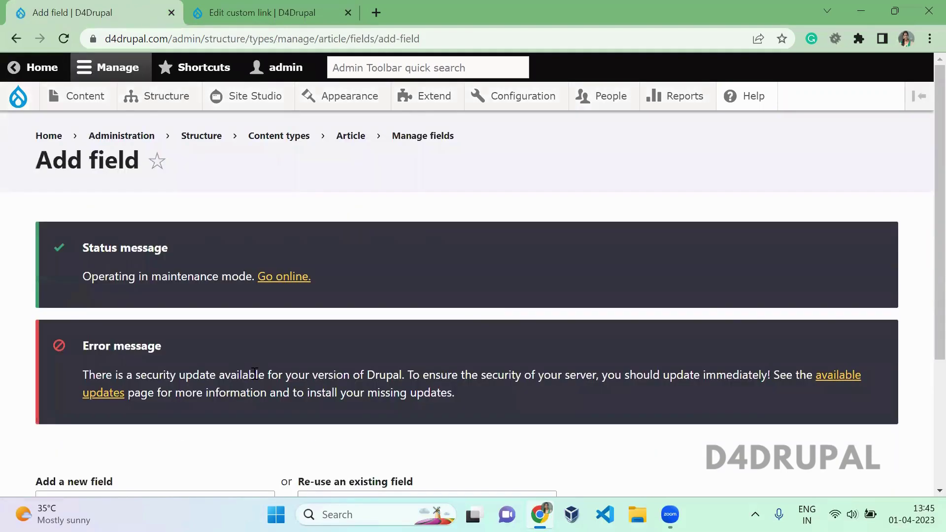
Create a Layout canvas field labelled 'Components' on the Article content type
scroll(254, 377, down, 3)
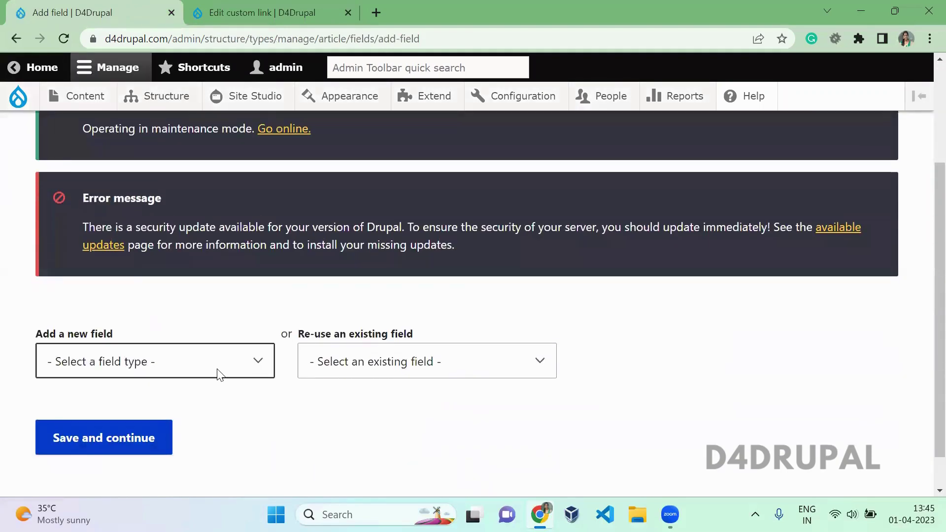
click(217, 367)
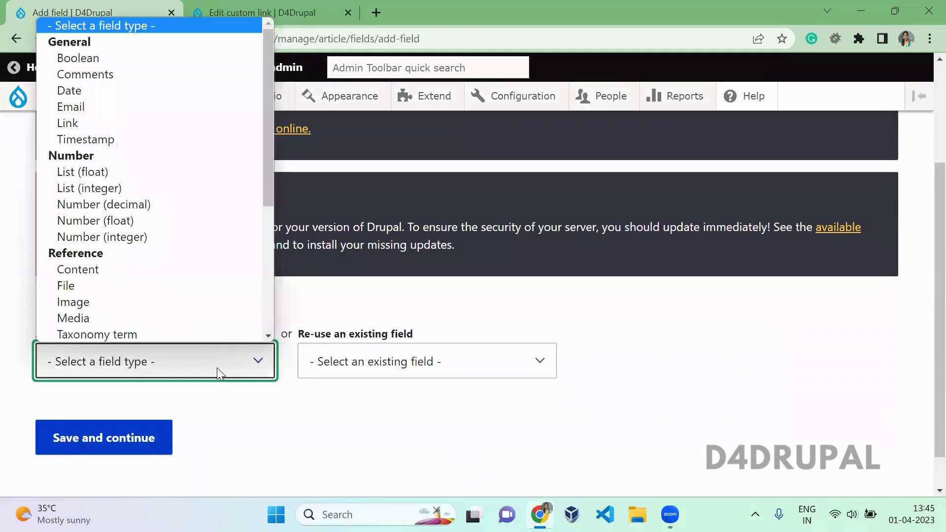
scroll(249, 226, down, 4)
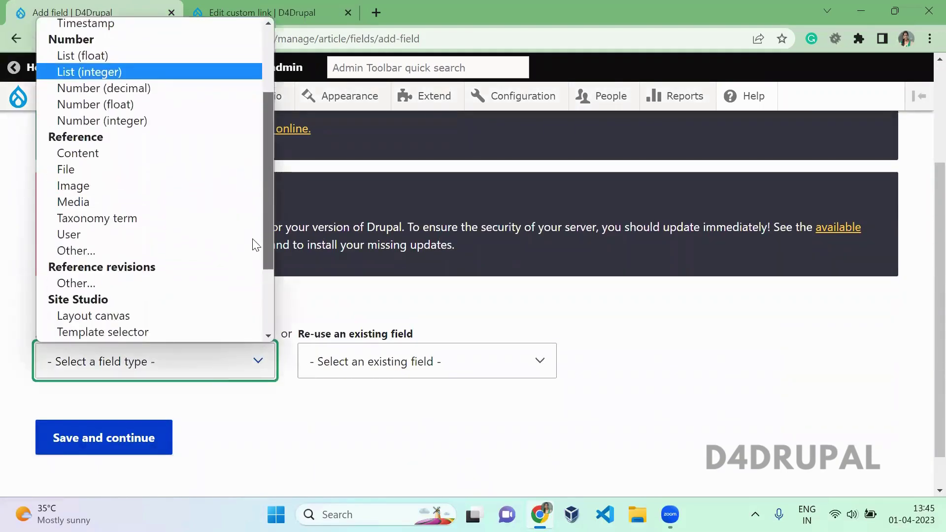
scroll(256, 245, down, 1)
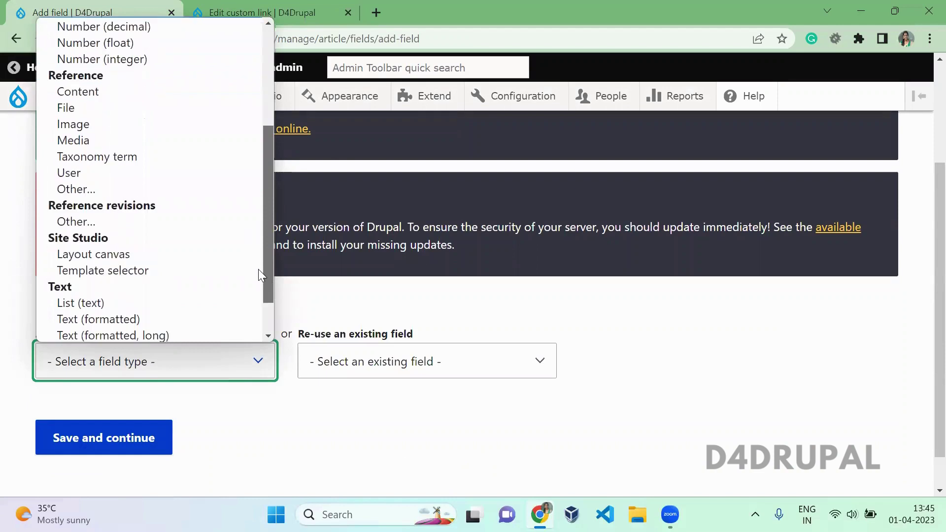
click(85, 253)
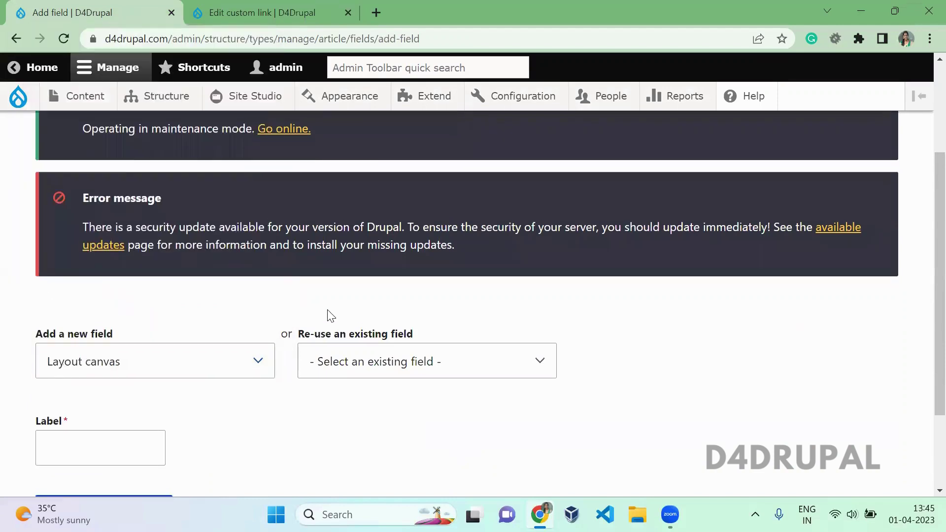
scroll(330, 316, down, 2)
click(137, 317)
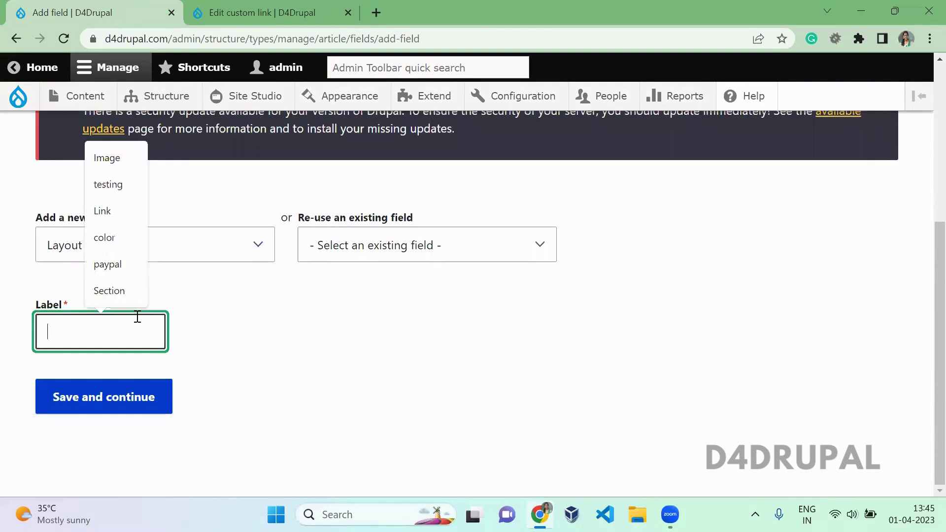
text(Componets)
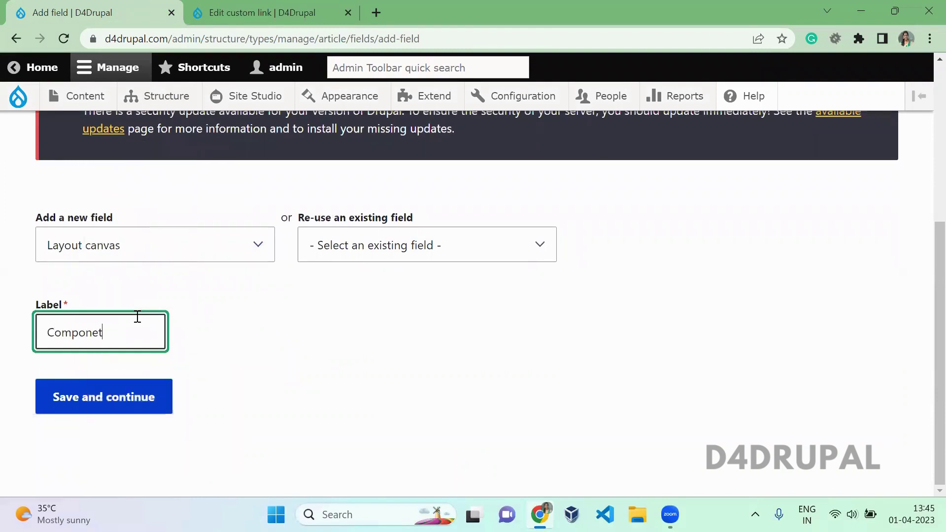
key(BackSpace)
key(BackSpace)
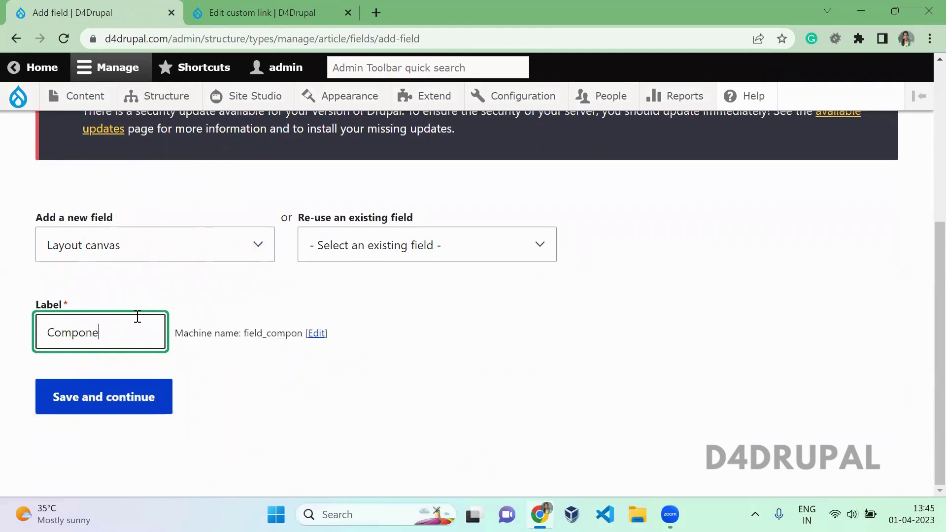
text(ents)
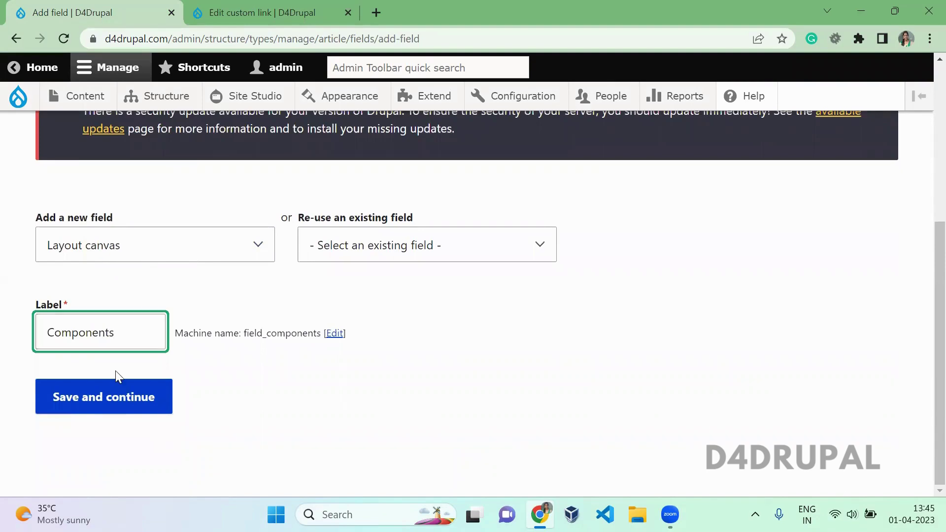
click(125, 400)
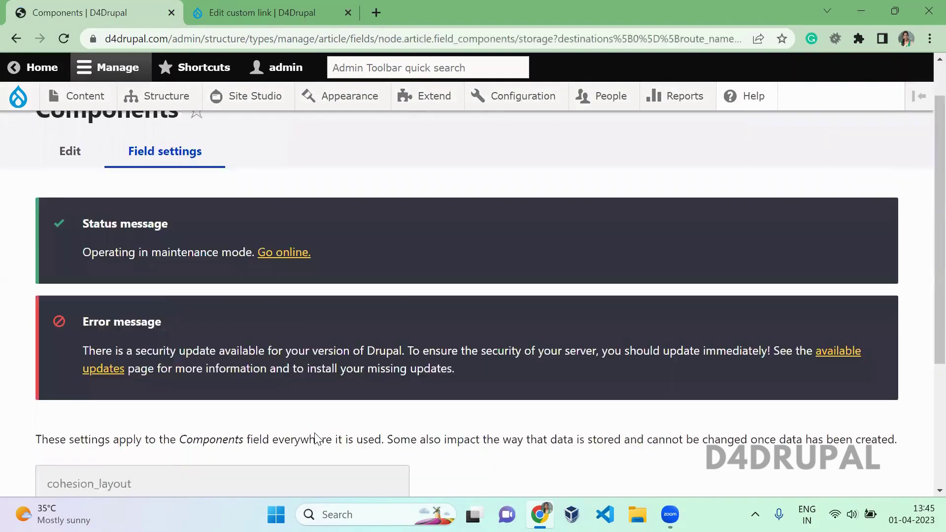
Save the Components field's storage settings and field settings
scroll(325, 444, down, 4)
click(112, 385)
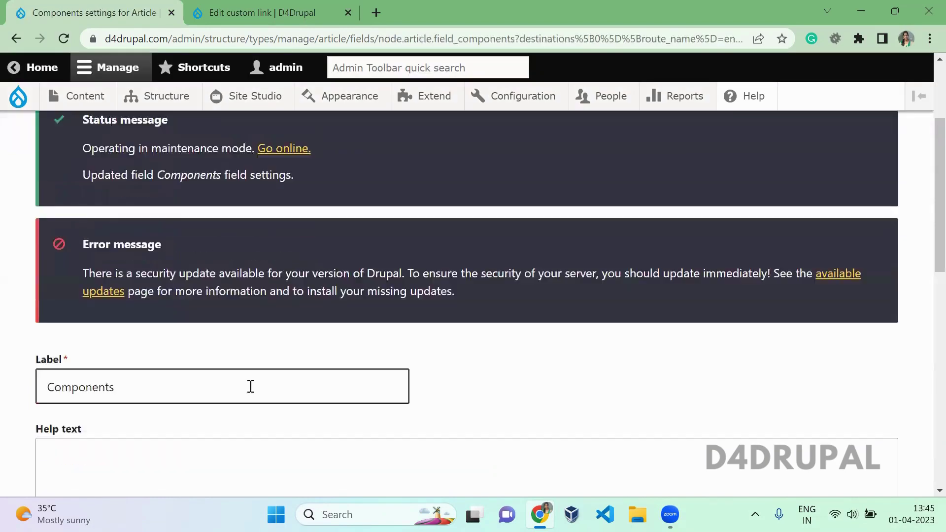
scroll(251, 387, down, 15)
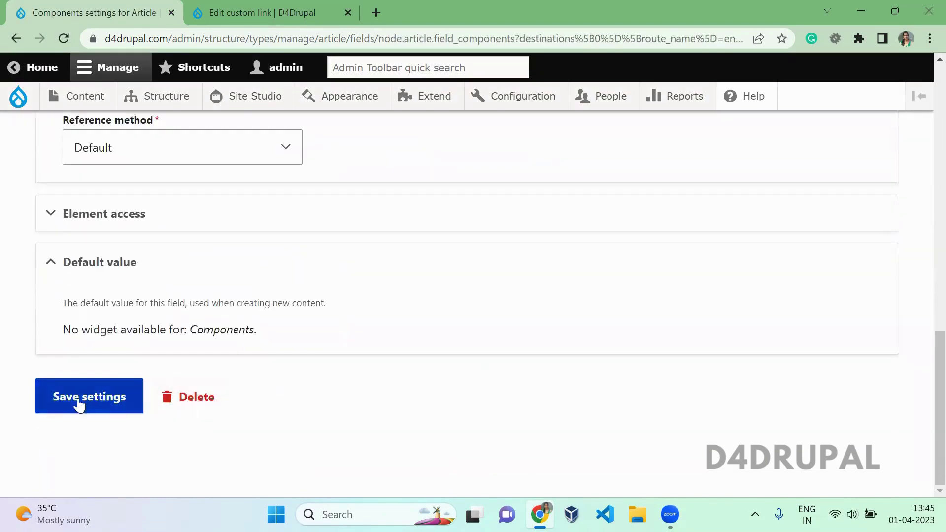
click(80, 401)
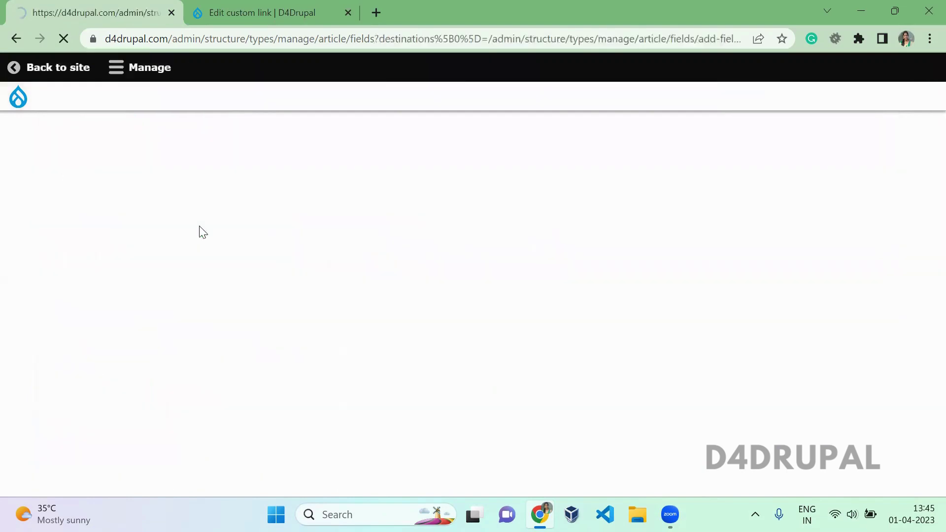
scroll(297, 305, down, 5)
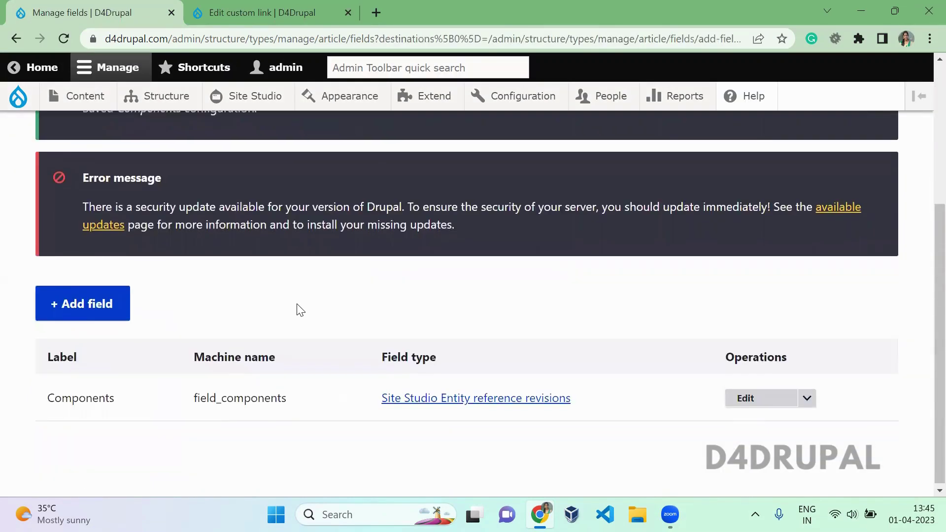
scroll(297, 302, up, 5)
Start a new Article titled 'Link' and list the components available for its layout canvas
mouse_move(105, 130)
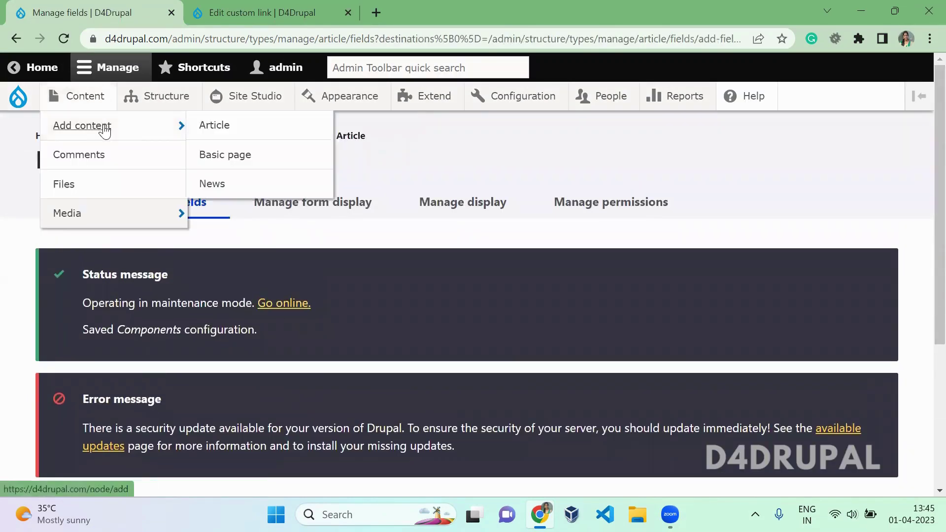
click(215, 135)
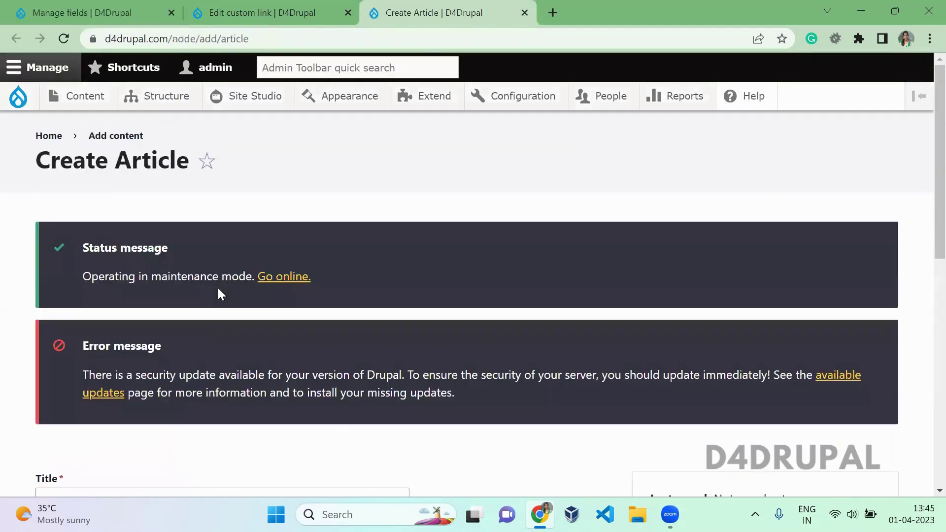
scroll(219, 291, down, 6)
scroll(222, 296, down, 2)
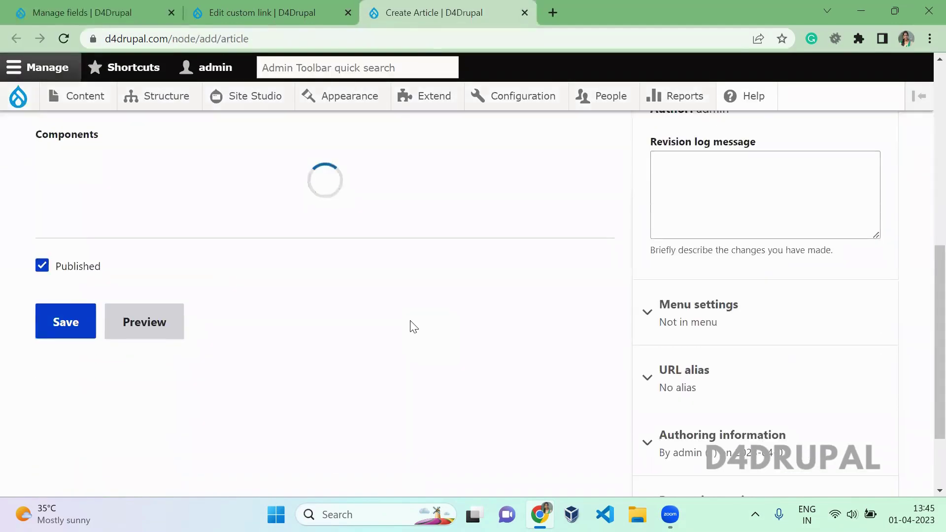
scroll(414, 325, up, 2)
click(270, 186)
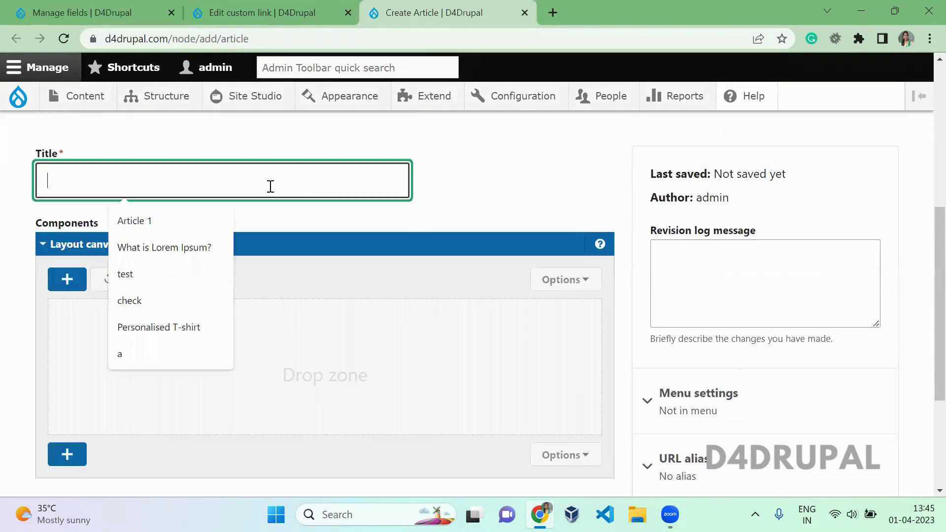
text(Link)
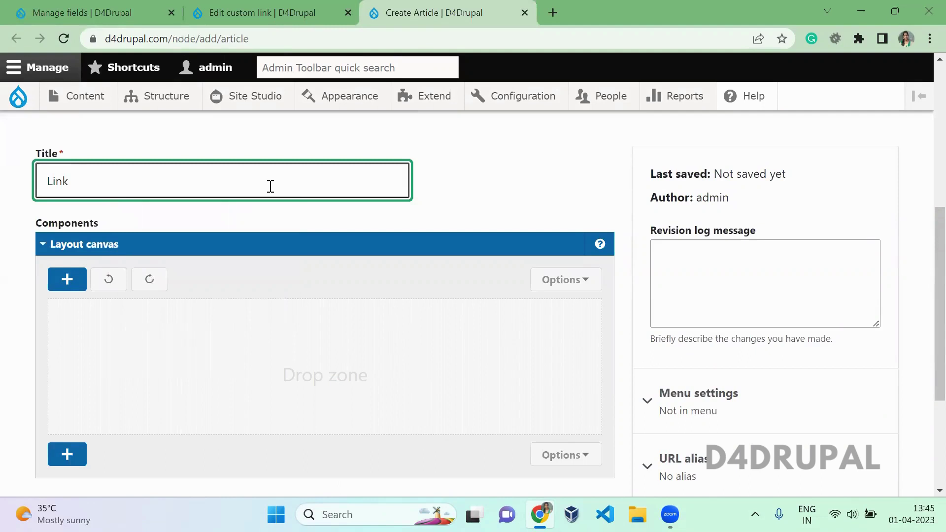
click(64, 277)
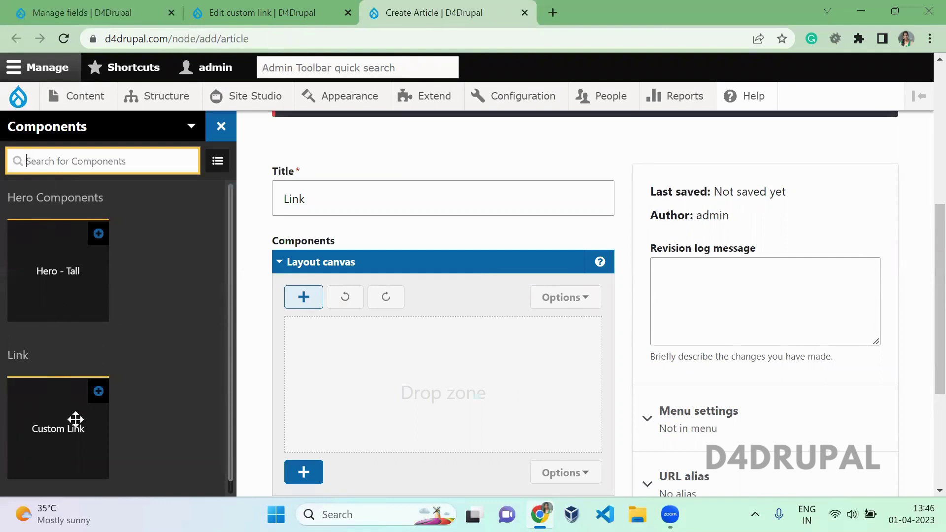
Add the Custom Link component to the canvas and open its Link Text and Link Path settings
double_click(14, 356)
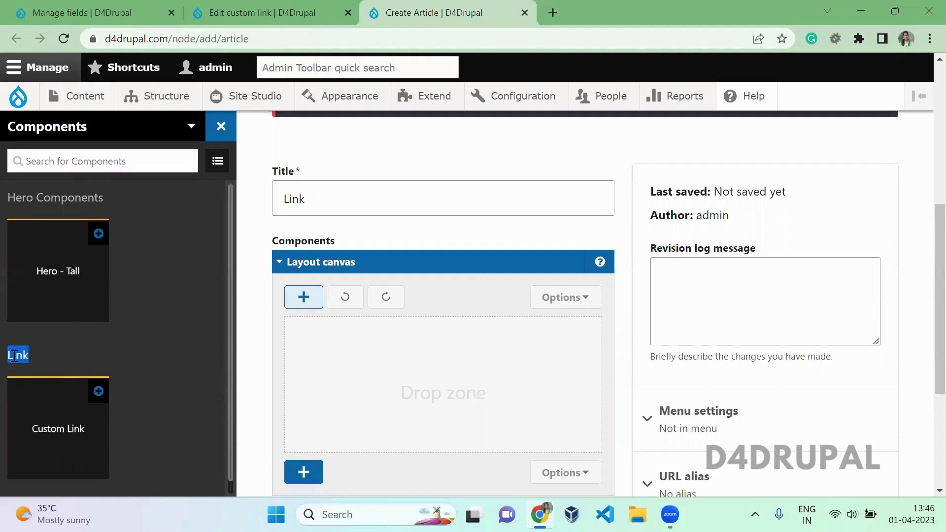
click(99, 393)
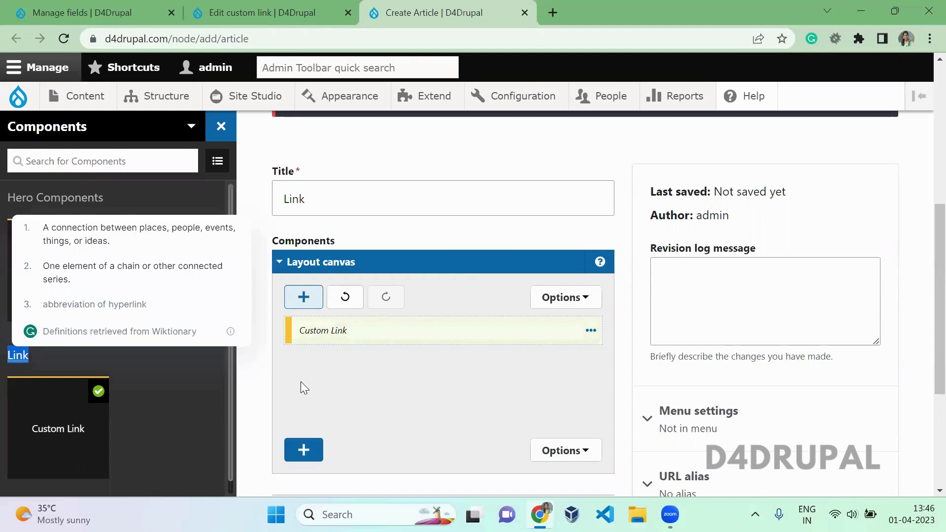
double_click(359, 326)
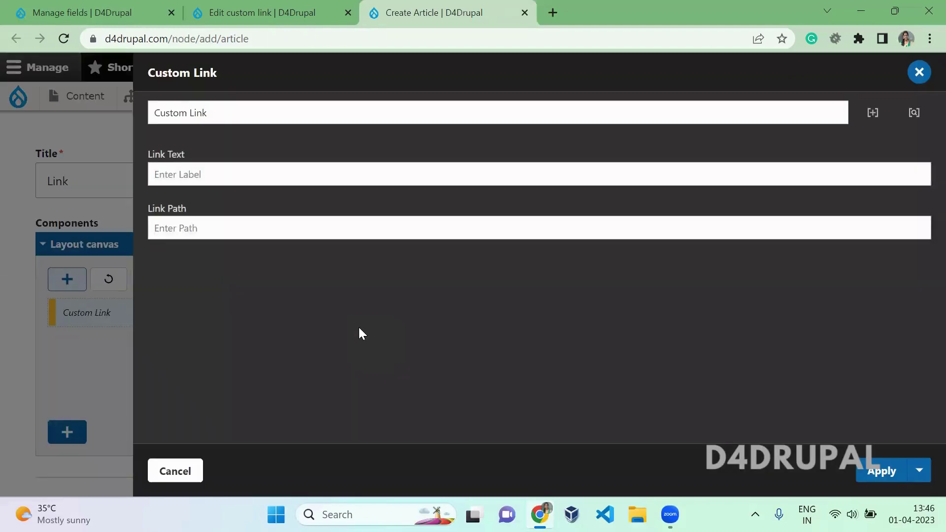
click(208, 168)
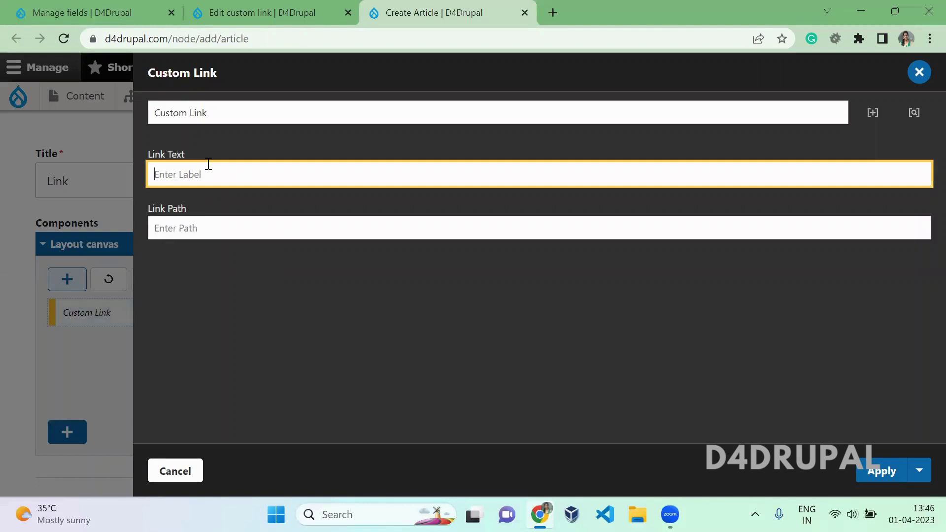
text(Drupal)
key(ctrl+t)
text(dru)
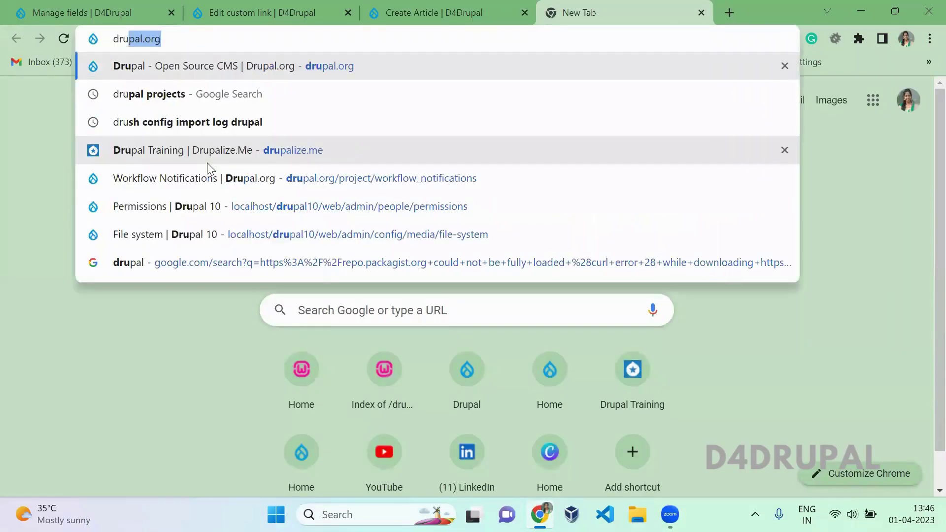
key(Return)
click(170, 44)
key(ctrl+c)
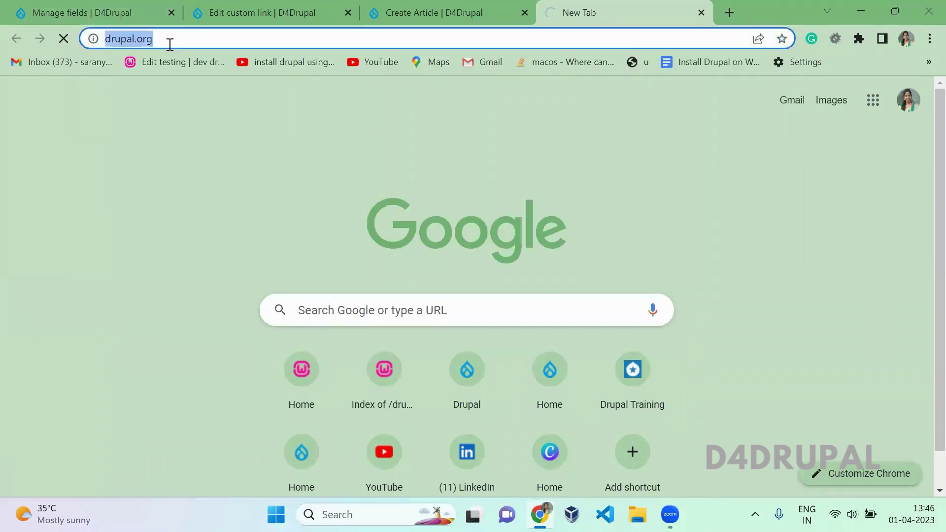
key(BackSpace)
key(ctrl+w)
click(203, 216)
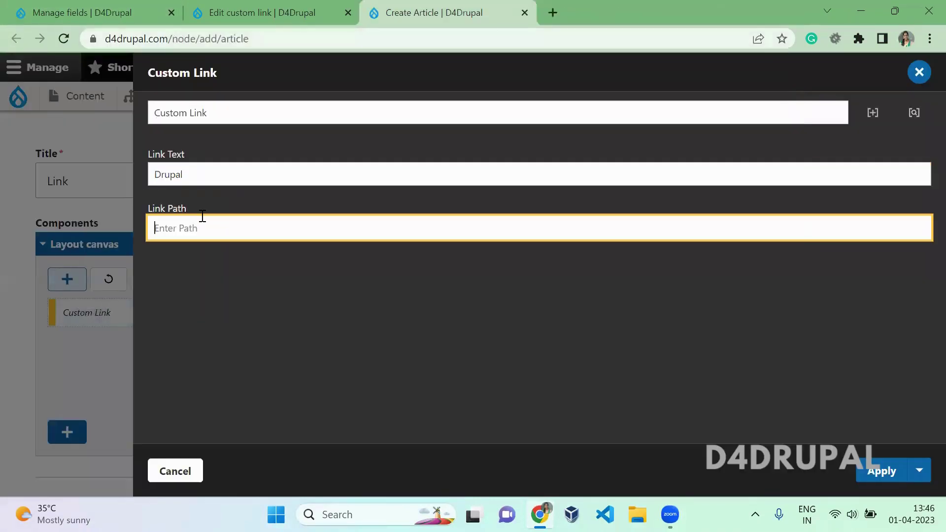
key(ctrl+v)
click(280, 313)
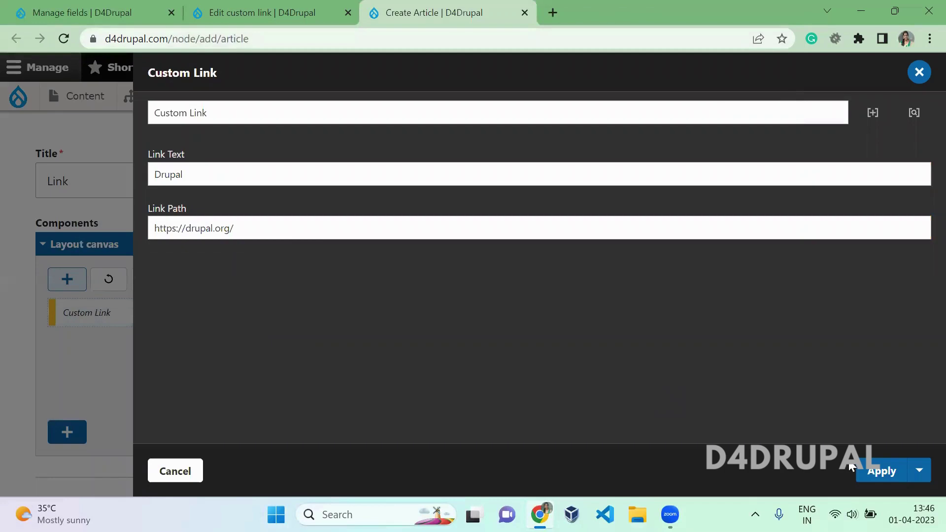
click(864, 471)
Save the Link article and follow its rendered 'Drupal' link to drupal.org
scroll(923, 393, down, 4)
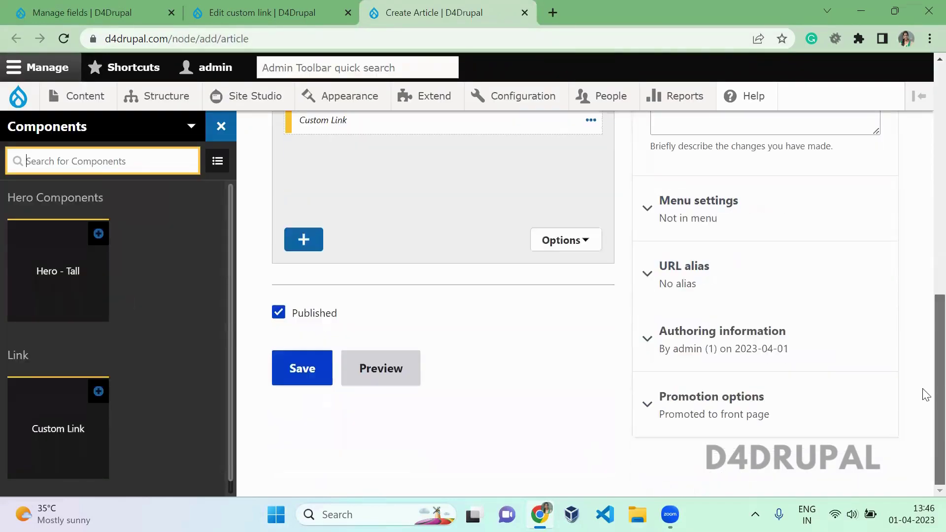
click(308, 373)
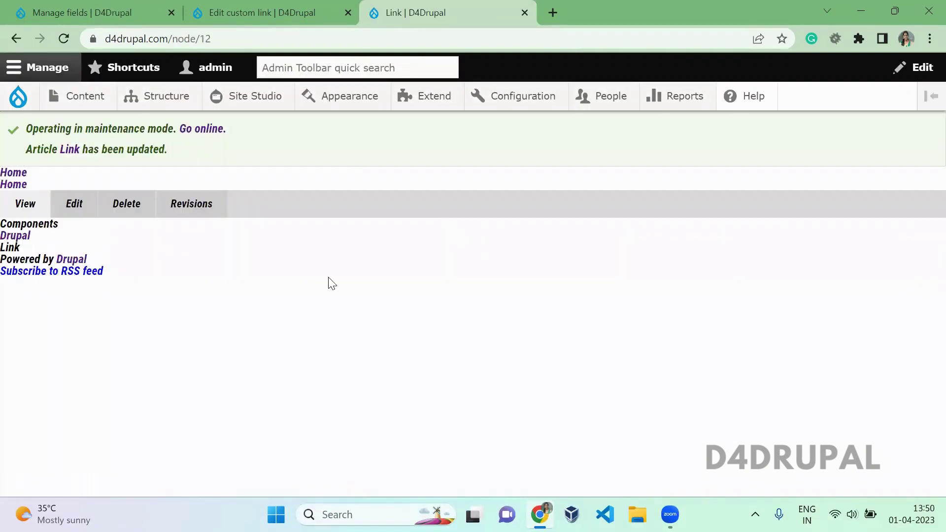
drag(34, 236, 0, 238)
click(34, 237)
click(23, 237)
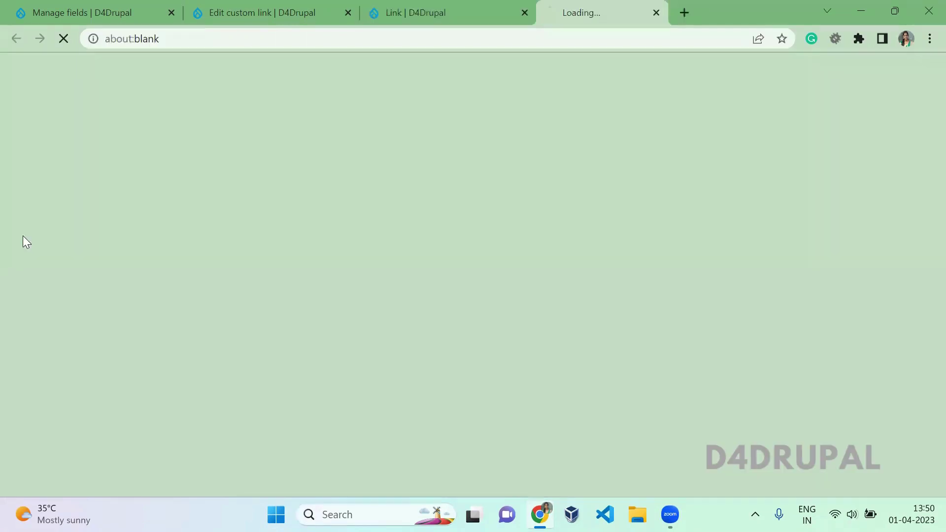